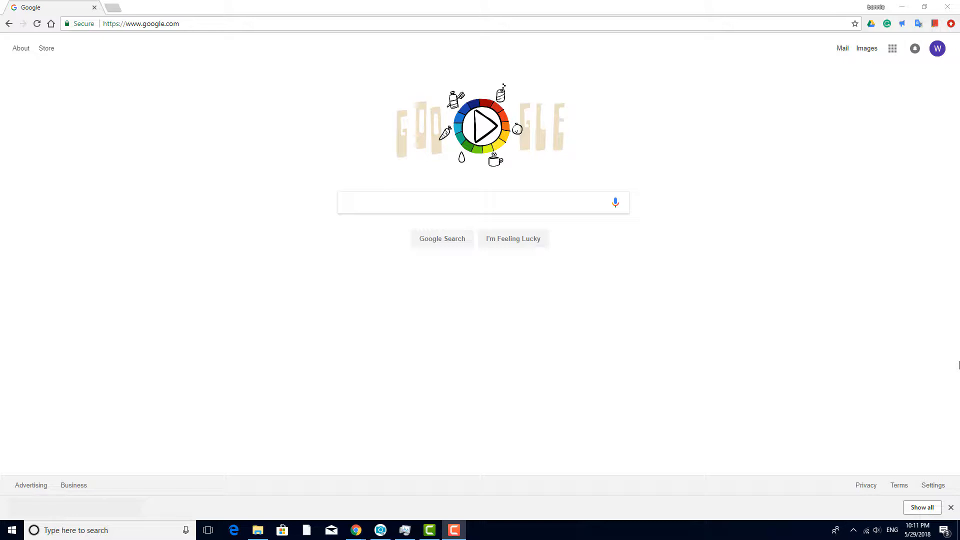
Step: Open Google Sheets from the Google home page and create a blank spreadsheet
left_click(892, 49)
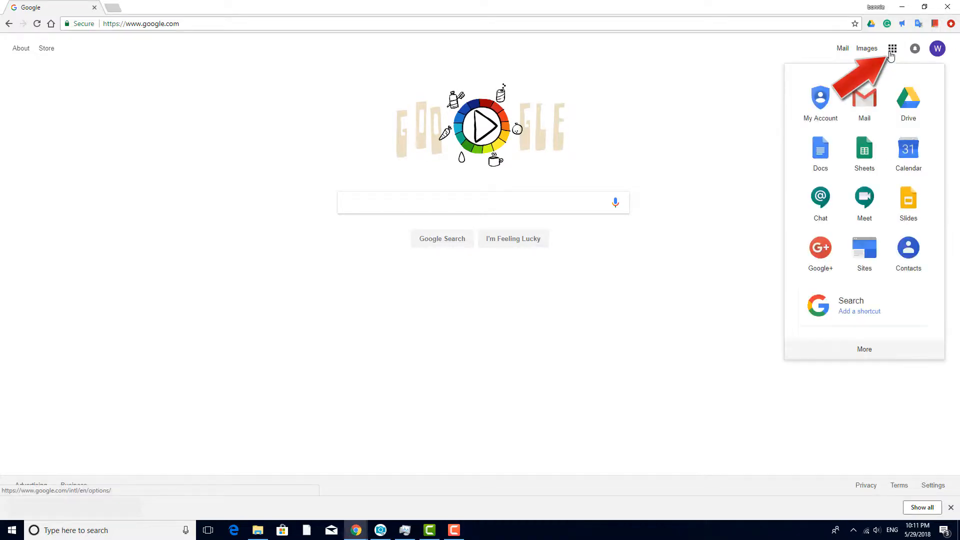
left_click(864, 154)
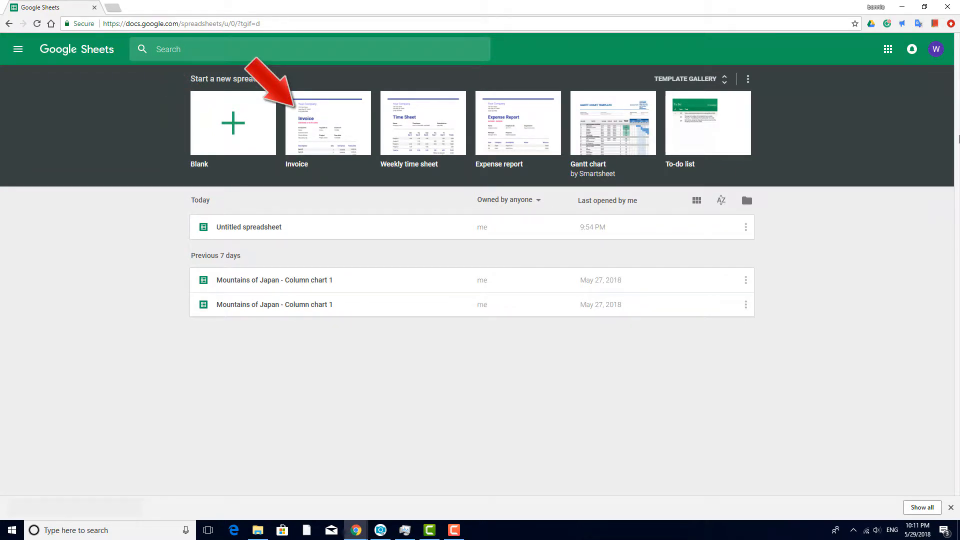
left_click(234, 135)
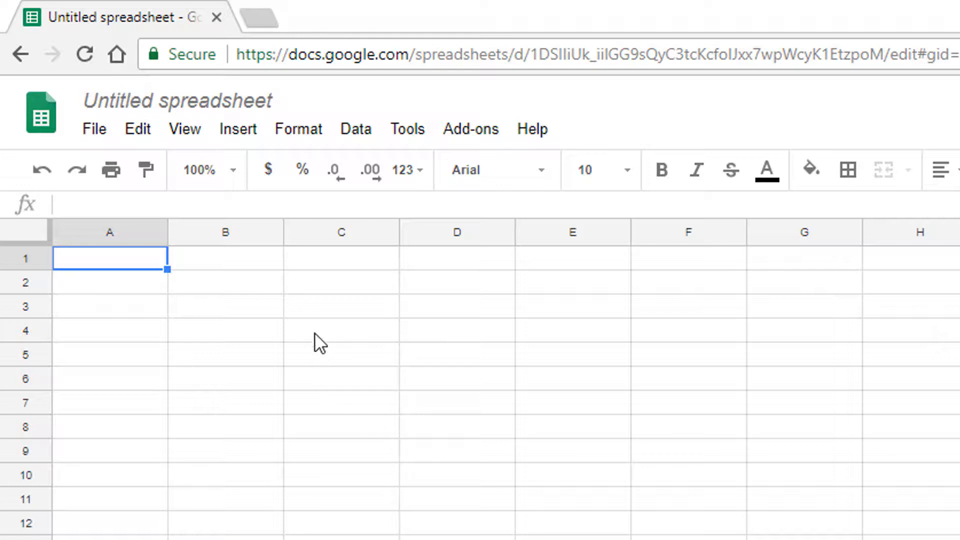
left_click(323, 358)
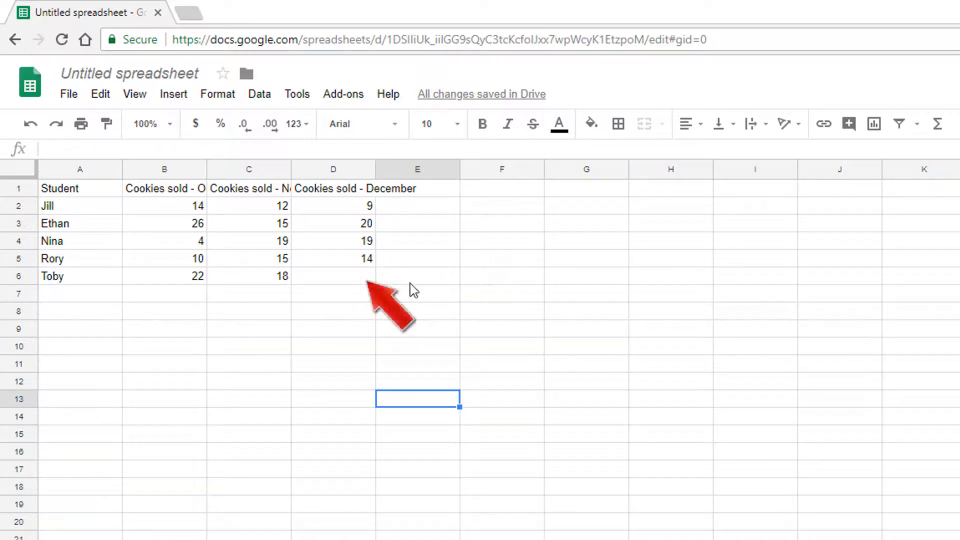
Step: Enter 12 as the December cookie sales in cell D6, for the last student listed
left_click(363, 276)
type("12")
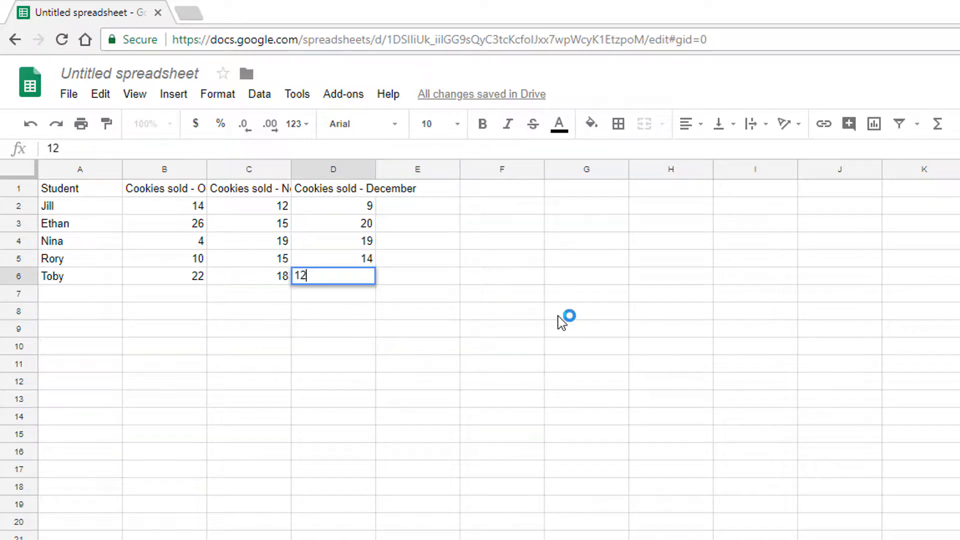
key("Return")
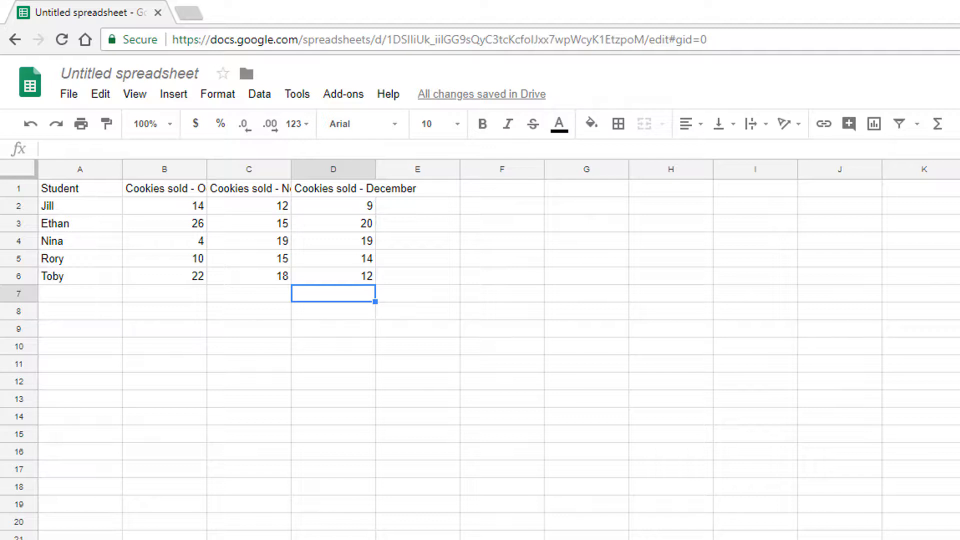
Step: Format the header row 1 as bold, size 12, blue text
left_click(18, 189)
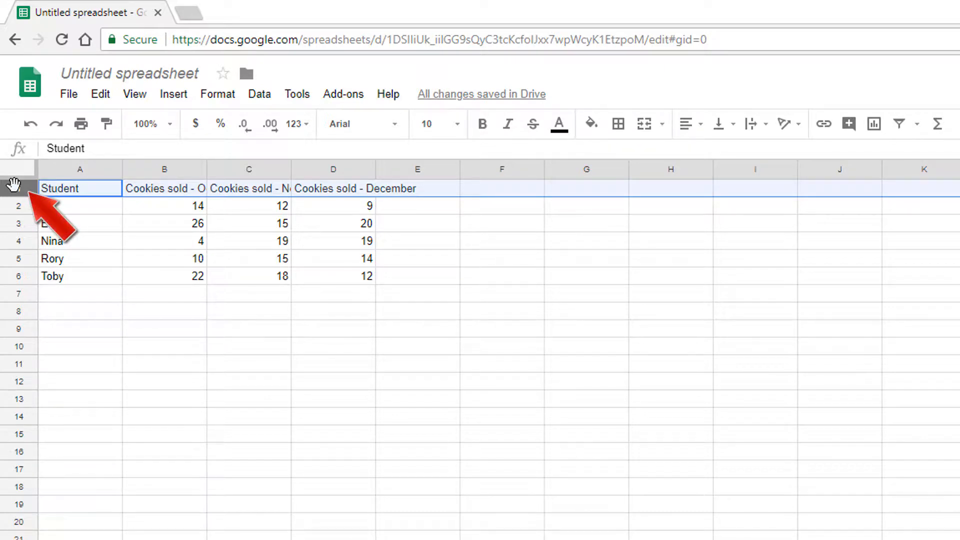
left_click(481, 125)
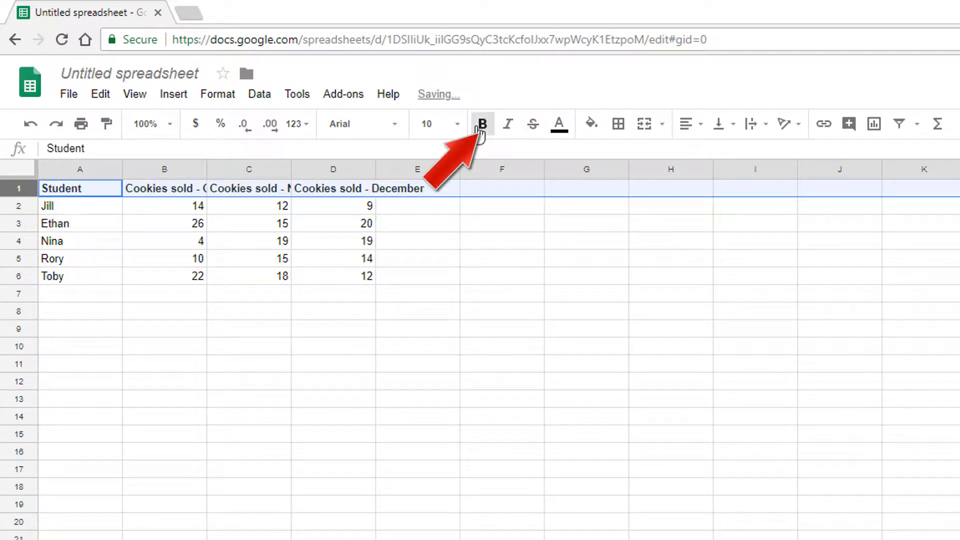
left_click(456, 124)
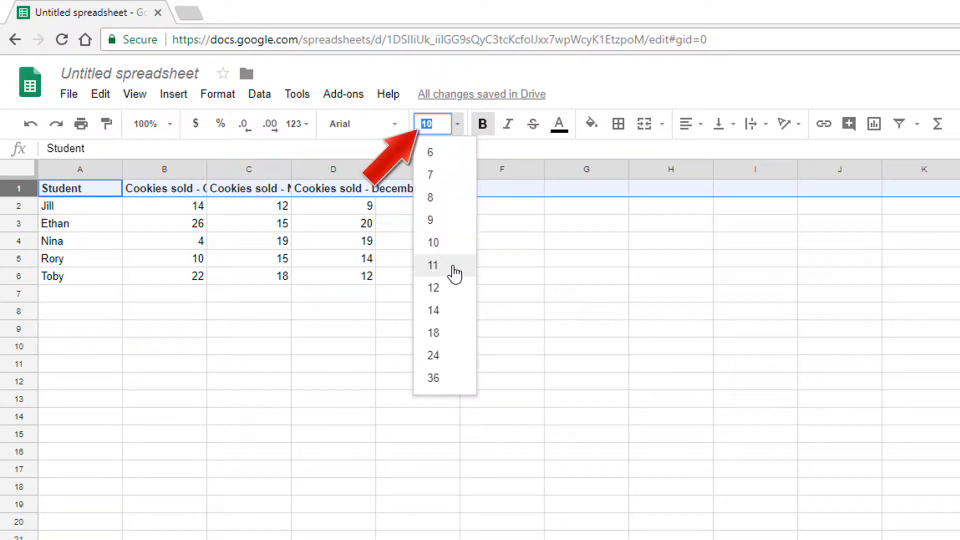
left_click(451, 289)
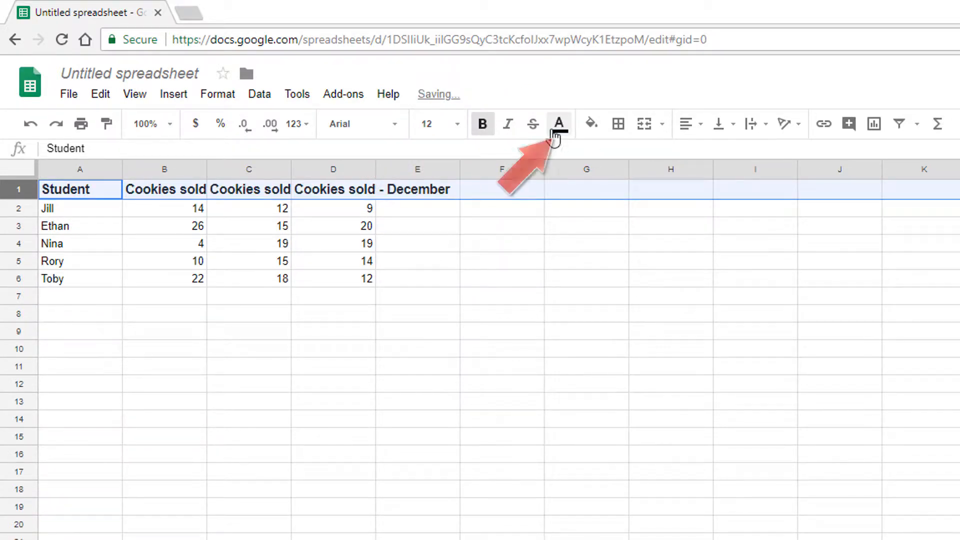
left_click(555, 125)
left_click(671, 203)
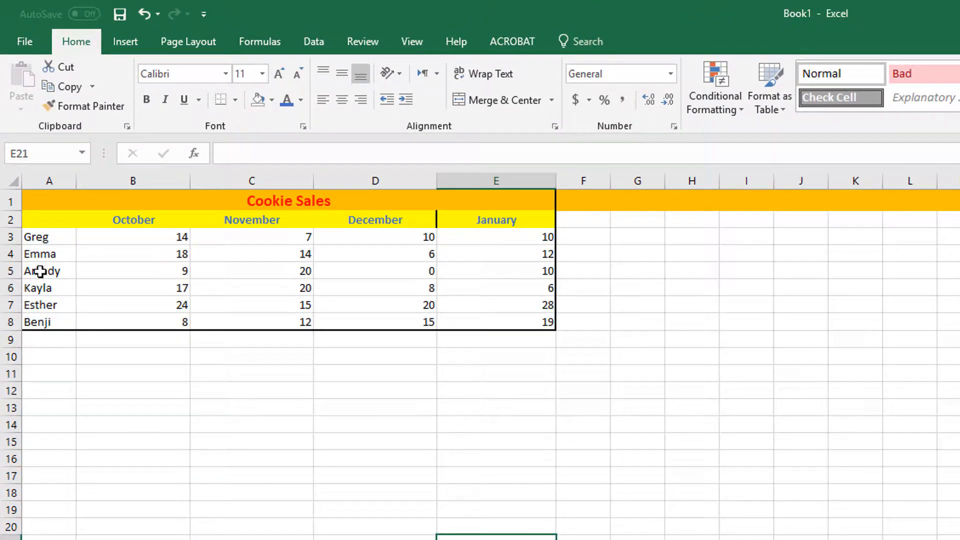
Step: Copy cells A5:D7 from the Cookie Sales workbook in Excel and paste them into the Google Sheets spreadsheet starting at A7
left_click_drag(42, 273, 425, 306)
key("ctrl+c")
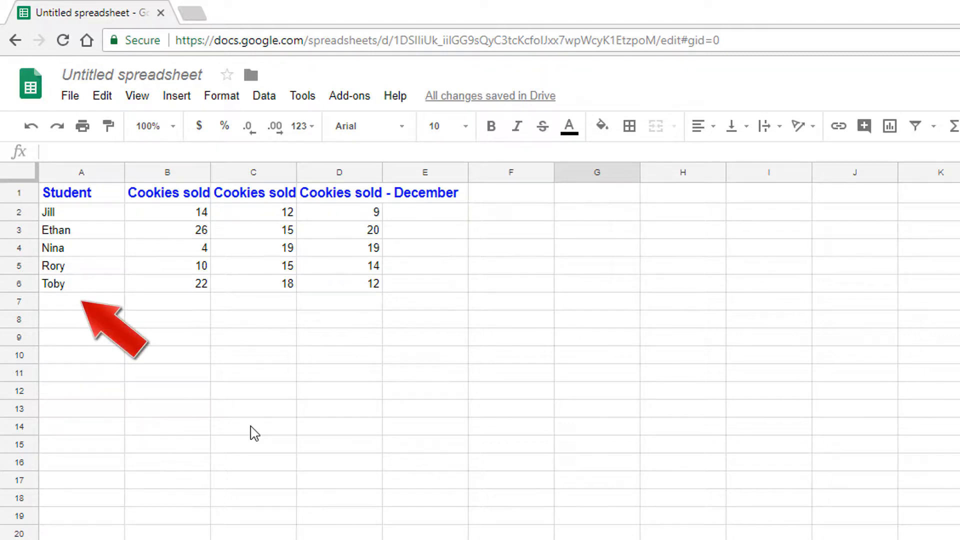
left_click(67, 308)
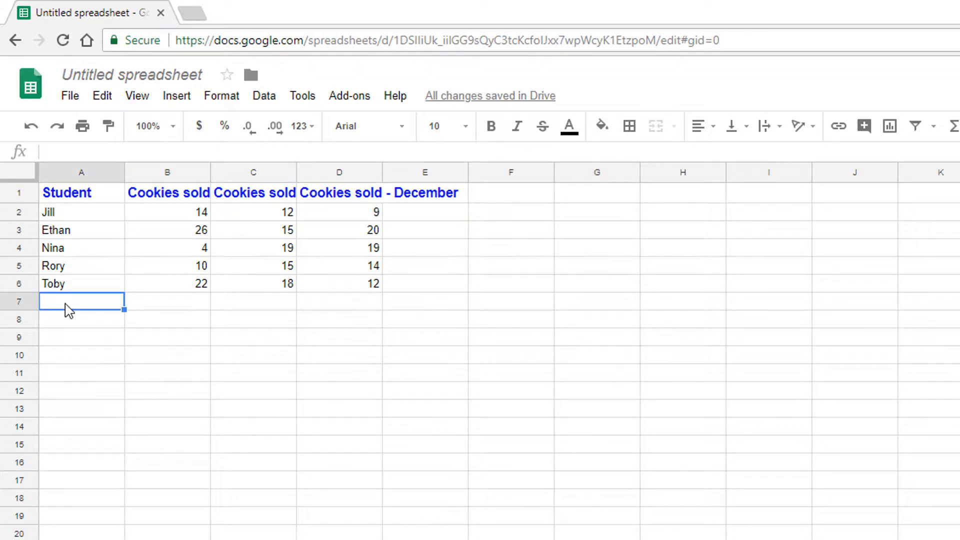
key("ctrl+v")
left_click(580, 452)
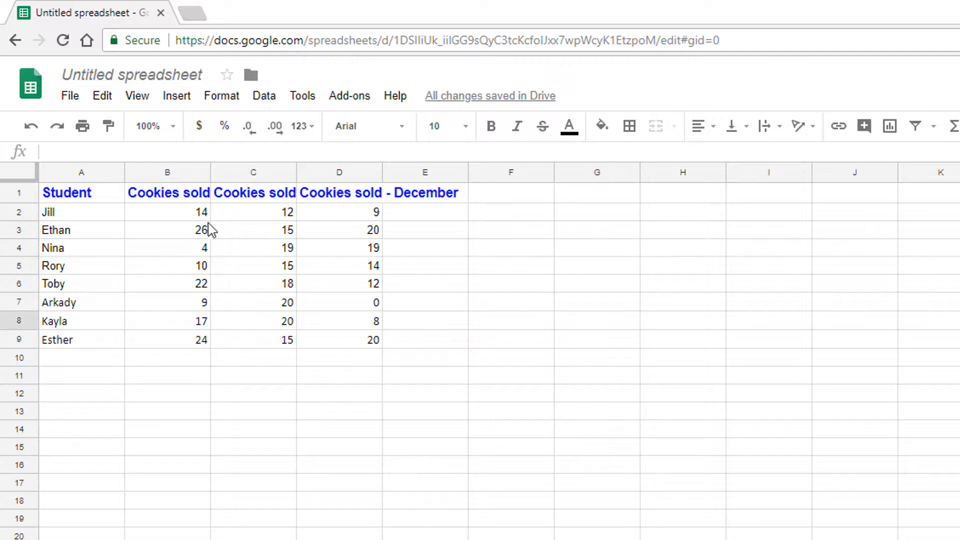
Step: Wrap the text of the three monthly headers in B1:D1 and centre them horizontally
left_click(189, 197)
left_click_drag(242, 198, 337, 197)
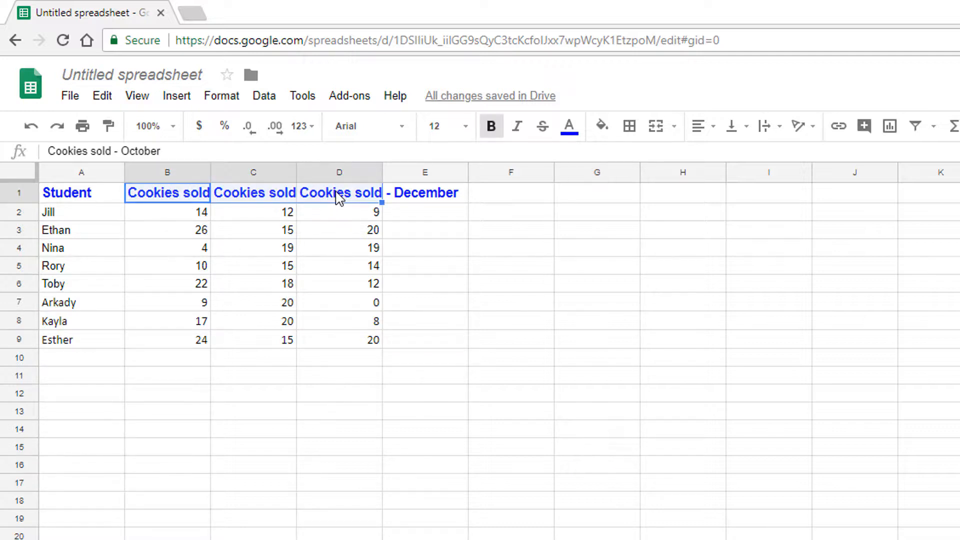
left_click(779, 127)
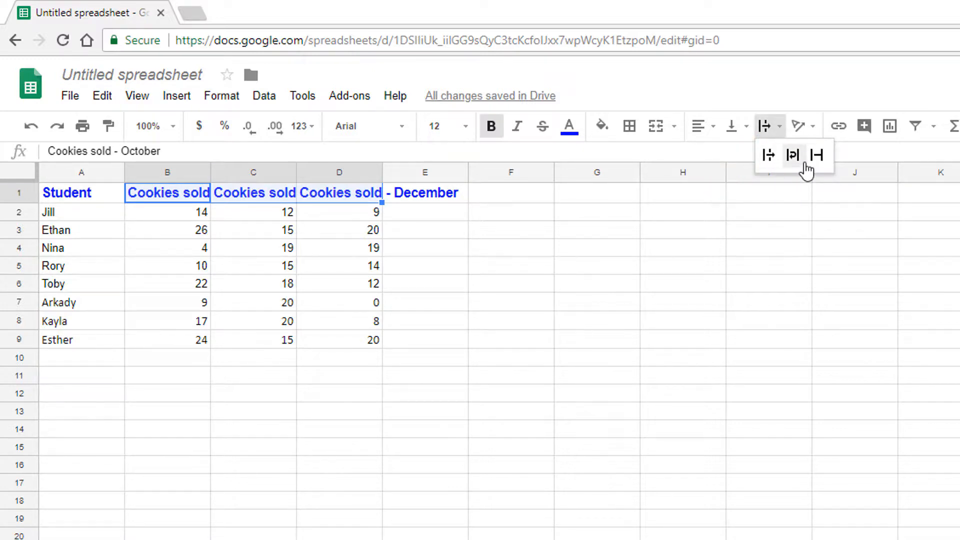
left_click(792, 158)
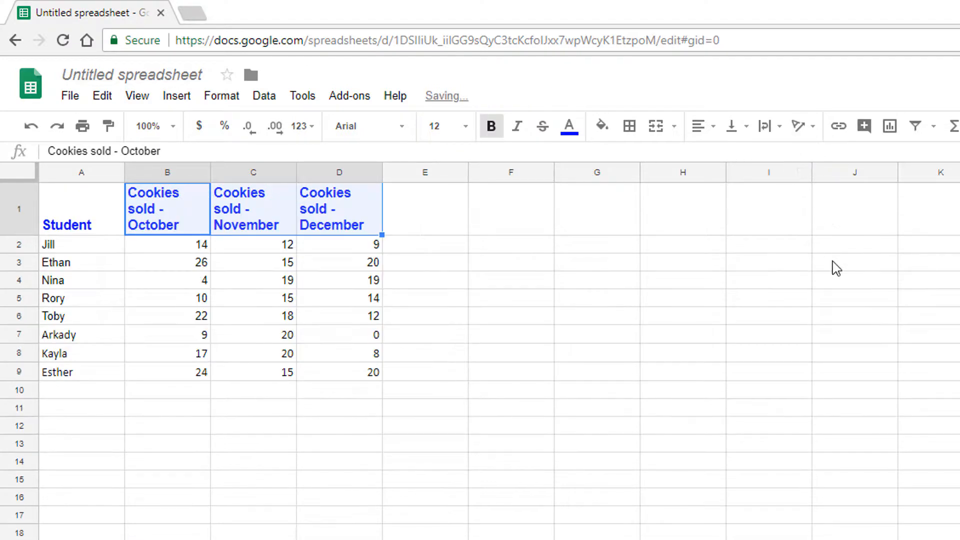
left_click(705, 129)
left_click(727, 156)
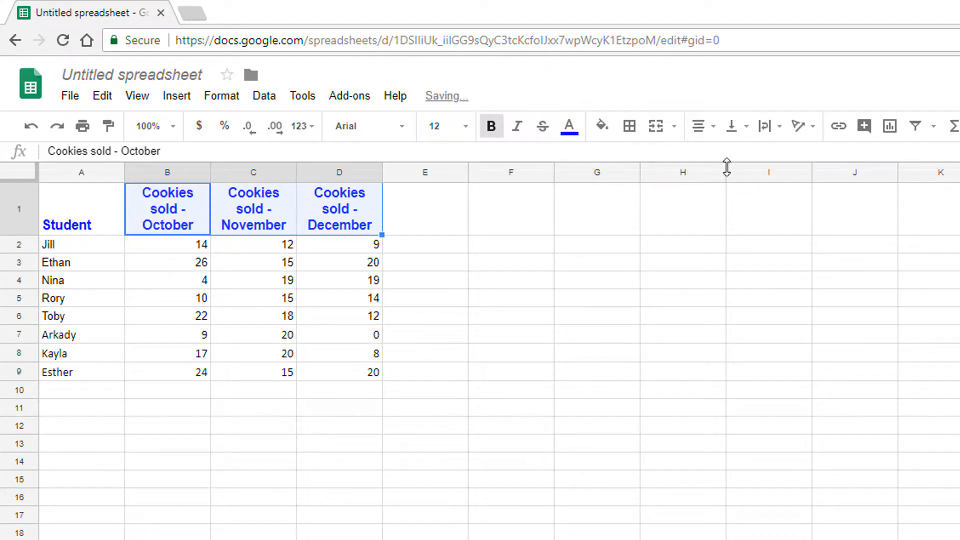
left_click(792, 308)
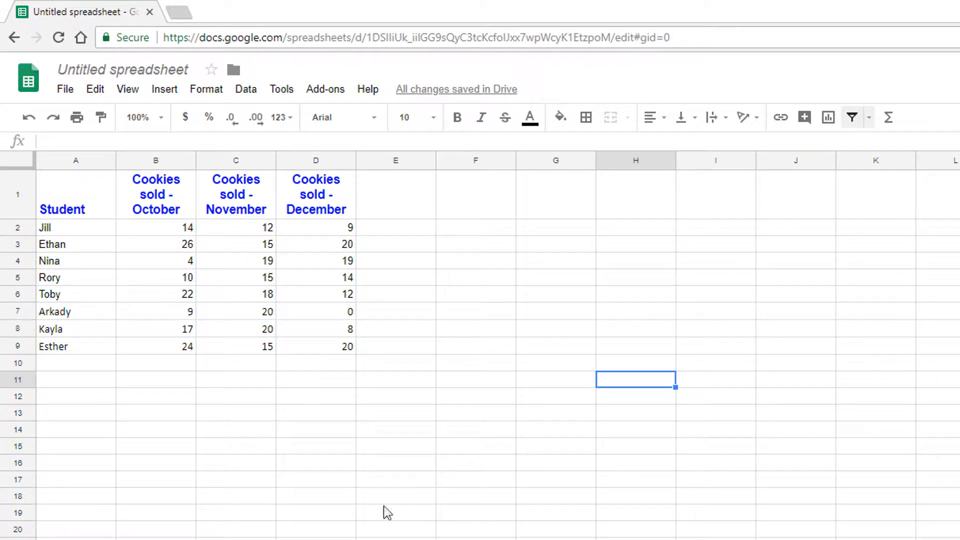
Step: Create a filter on the header row 1
left_click(19, 199)
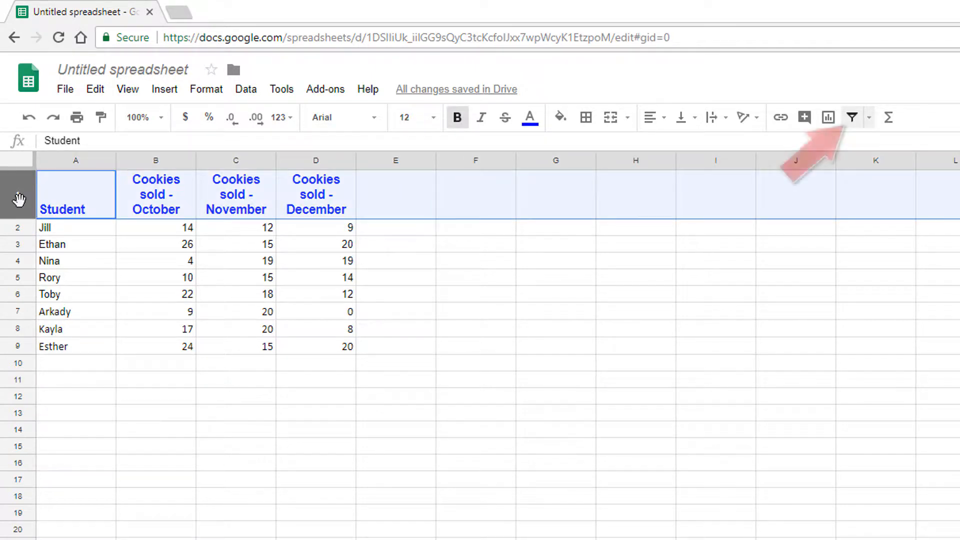
left_click(855, 121)
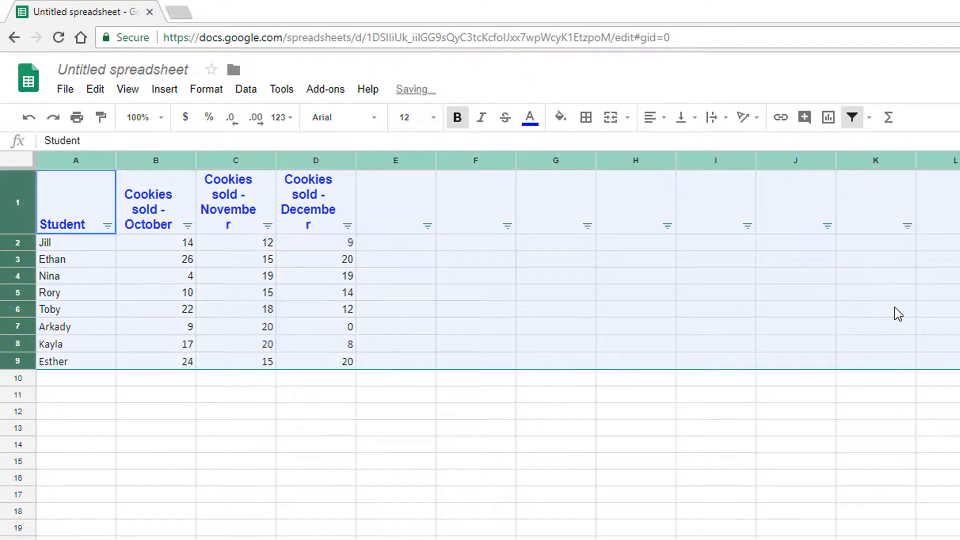
left_click(928, 450)
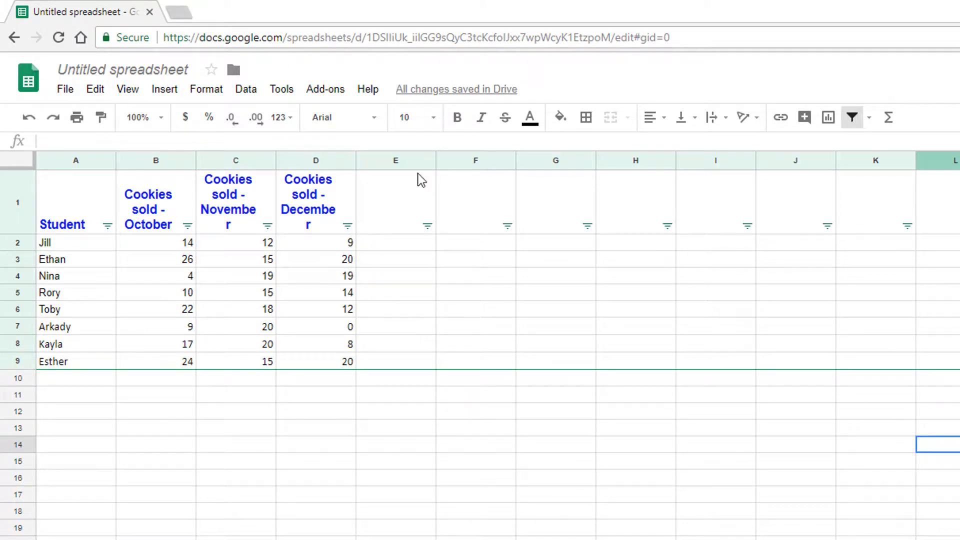
Step: Widen columns D and C individually, and resize columns B through D together to 150 pixels
left_click_drag(356, 161, 395, 161)
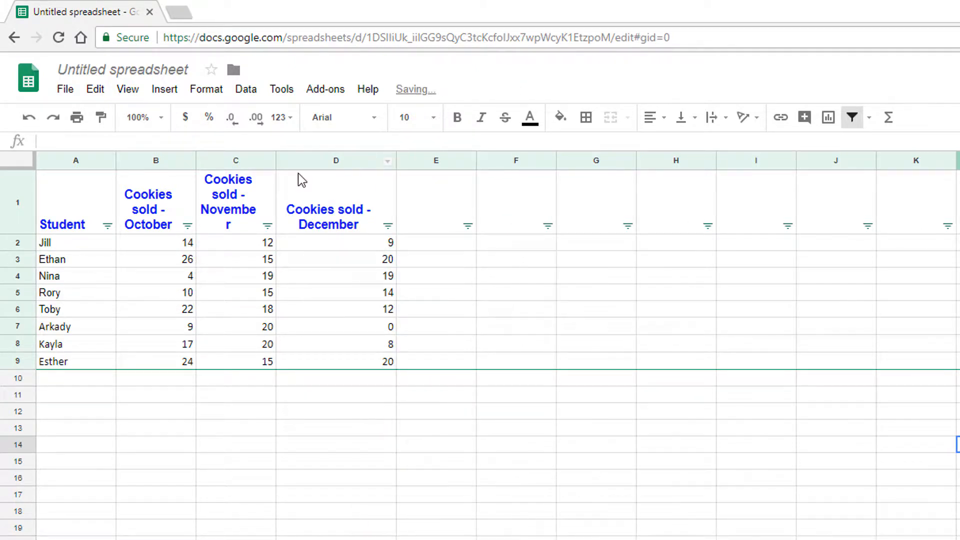
left_click_drag(276, 161, 307, 161)
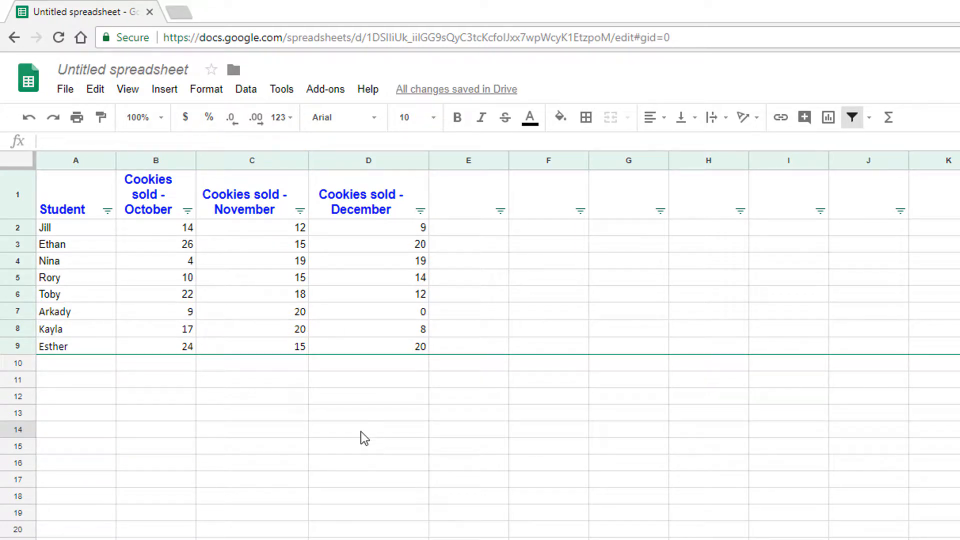
left_click_drag(160, 161, 345, 160)
right_click(345, 160)
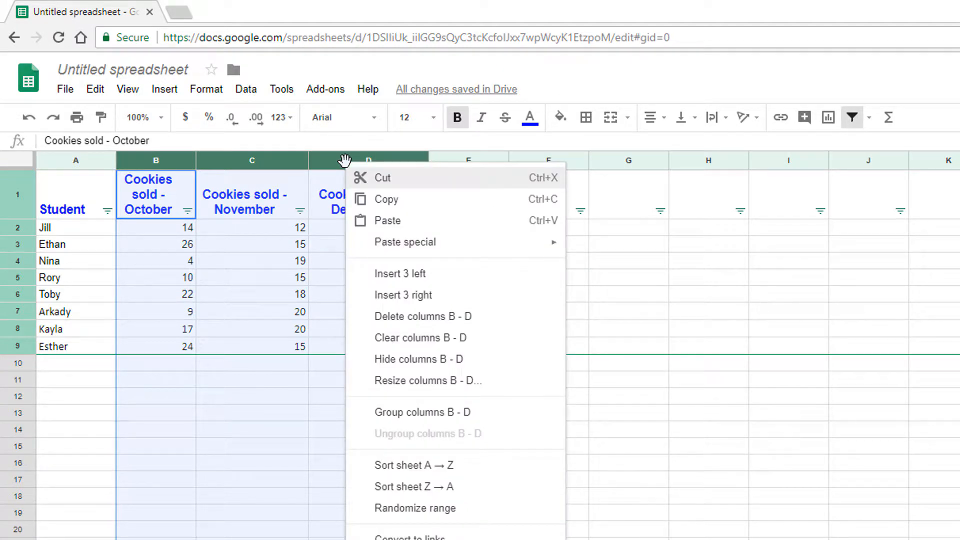
left_click(487, 382)
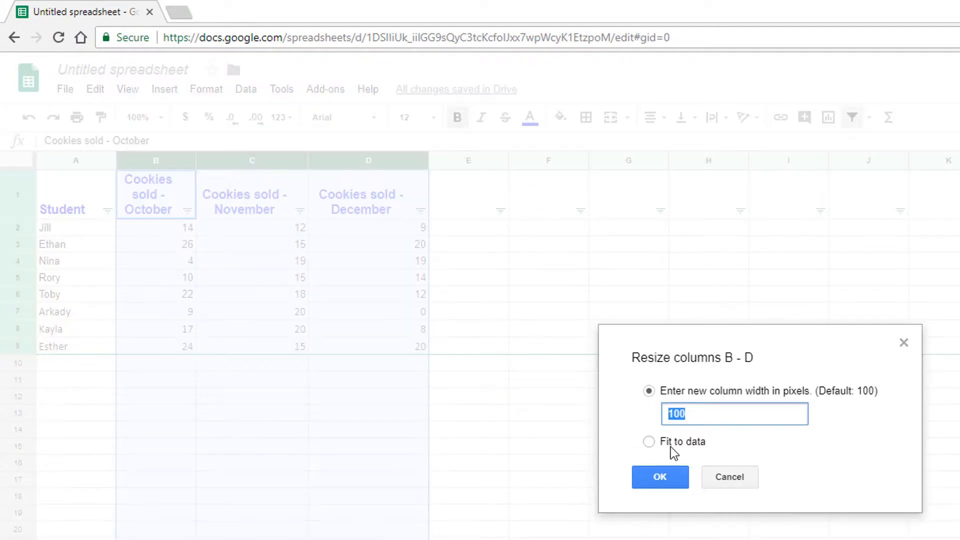
type("150")
left_click(662, 479)
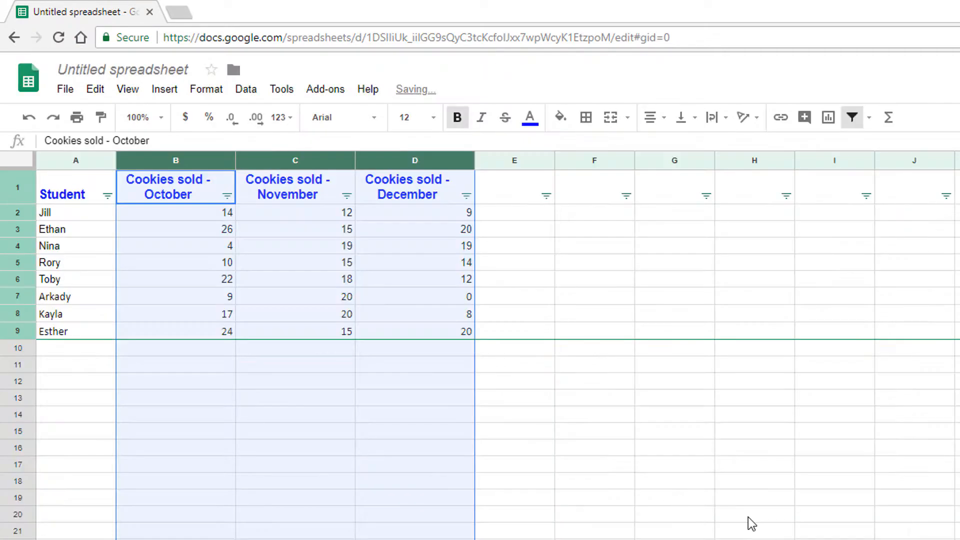
left_click(752, 532)
left_click(594, 381)
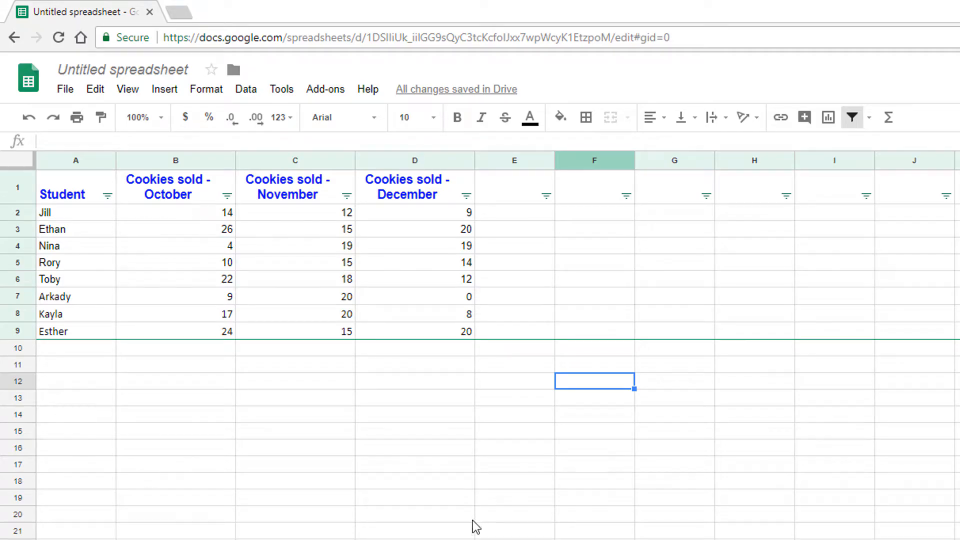
Step: Sort the filtered data by October cookies sold in ascending order, and re-sort it by student name from A to Z
left_click(228, 196)
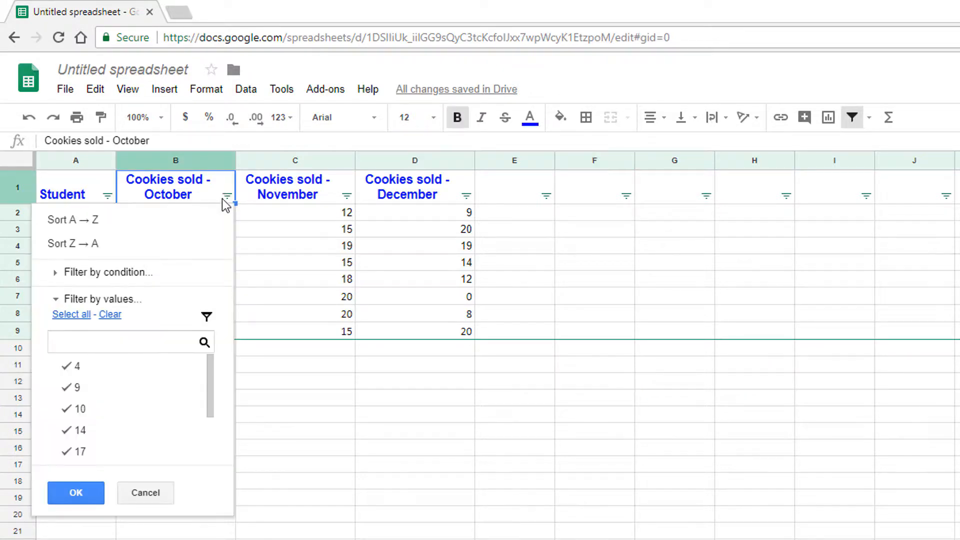
left_click(197, 230)
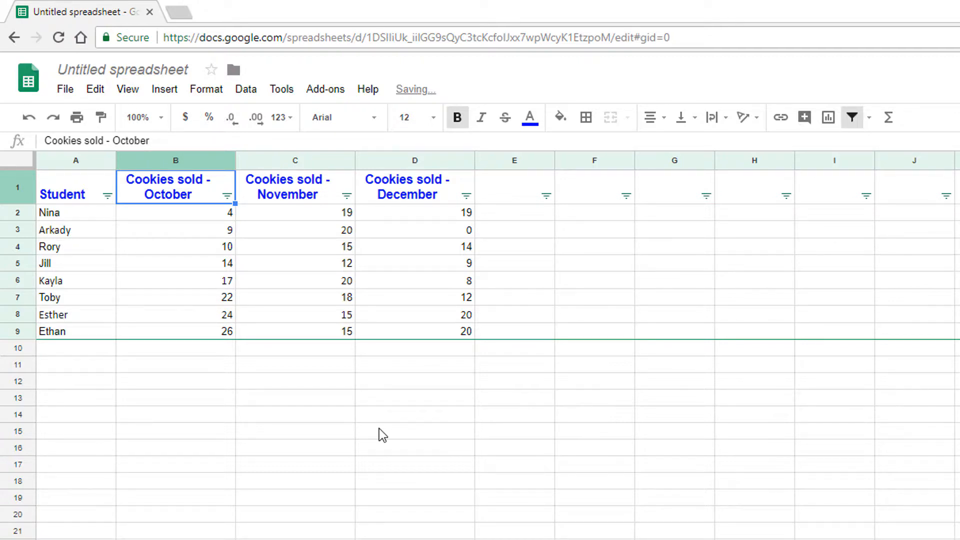
left_click(108, 197)
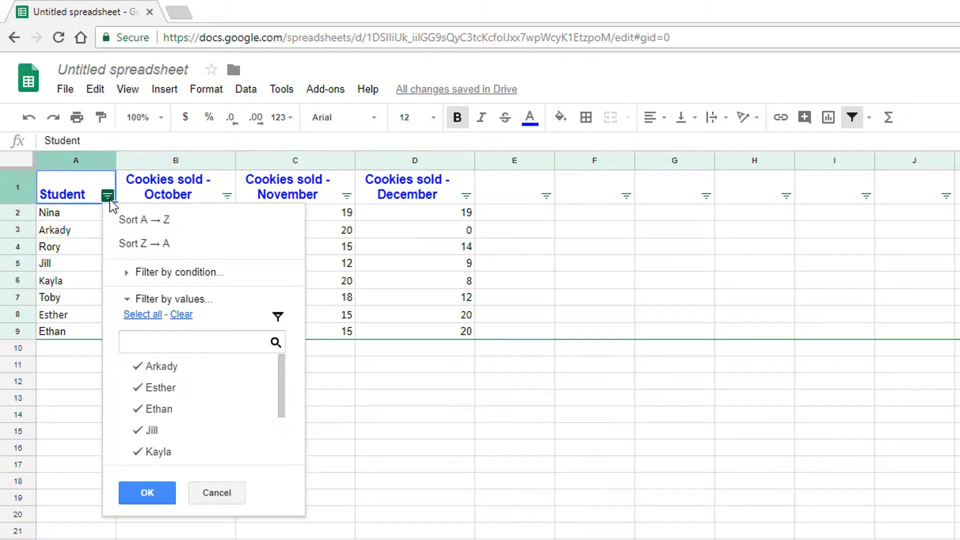
left_click(166, 223)
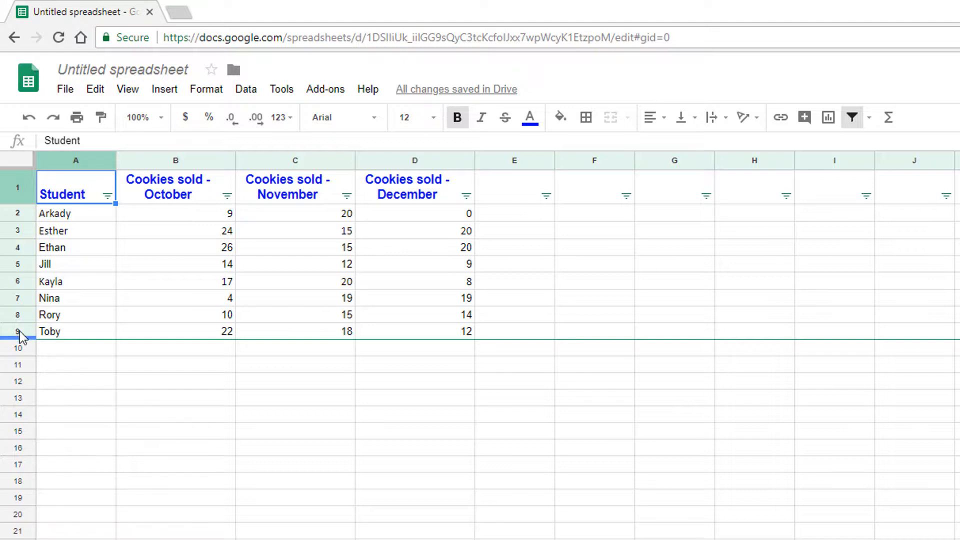
Step: Insert one blank row above row 8 of the student data
left_click(17, 315)
right_click(17, 315)
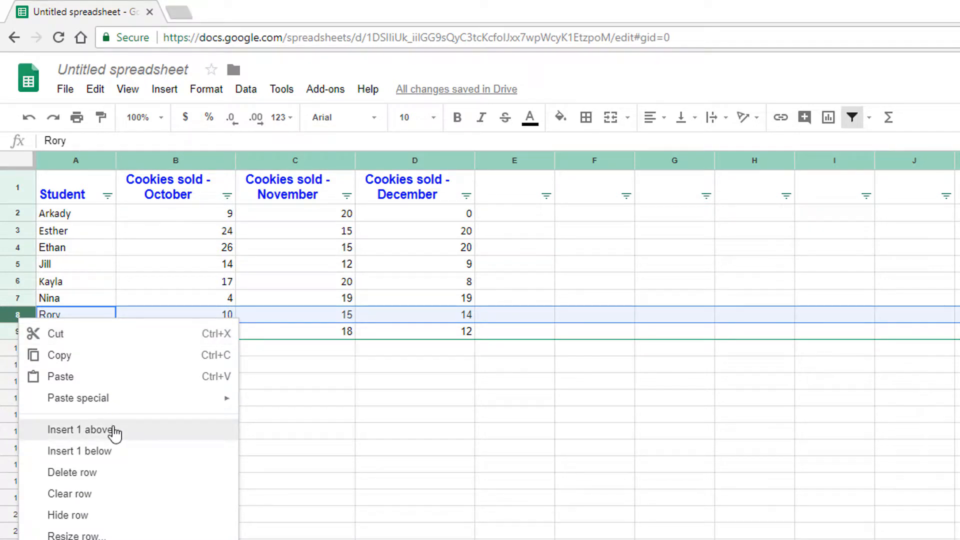
left_click(115, 431)
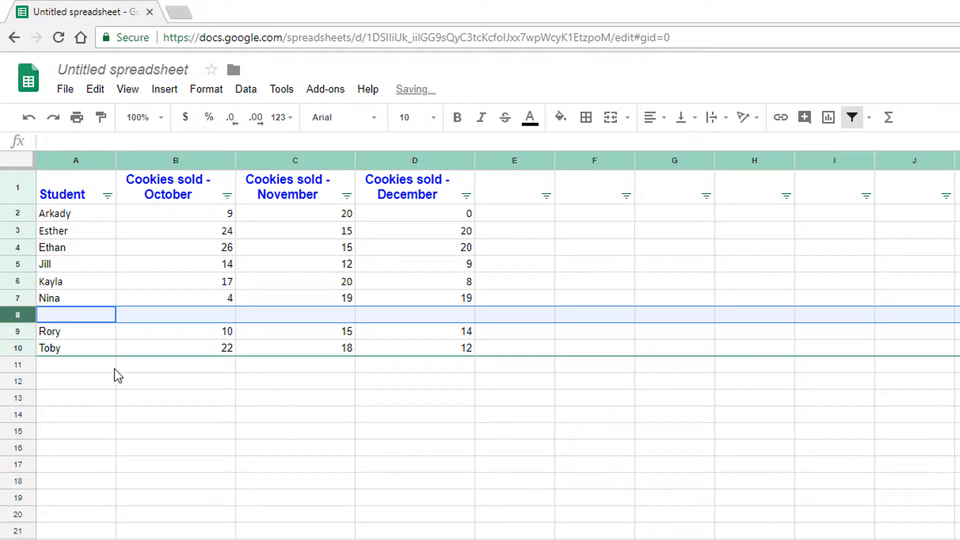
Step: Fill row 8 with the new student's first name and cookie sales of 16, 14 and 12 for October, November and December
left_click(108, 317)
type("Petra")
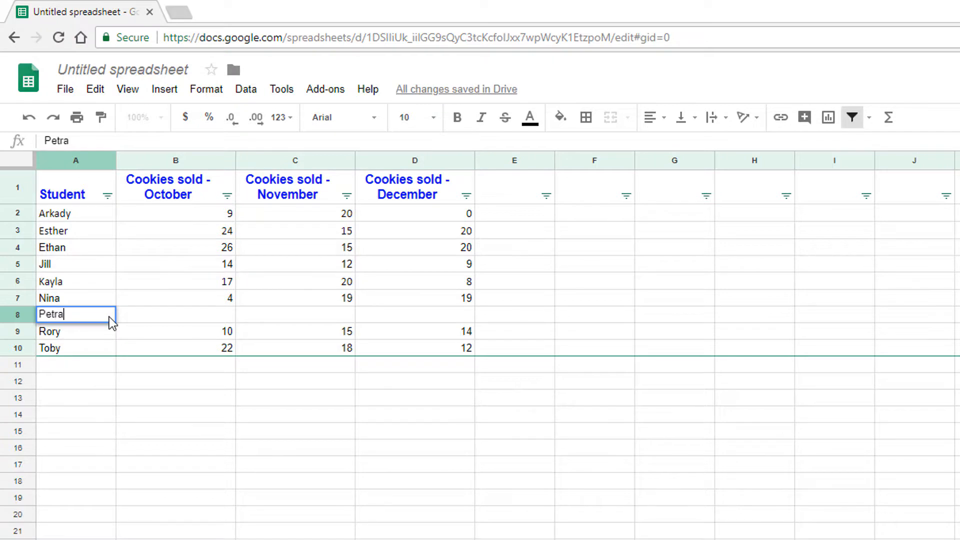
key("Tab")
type("16")
key("Tab")
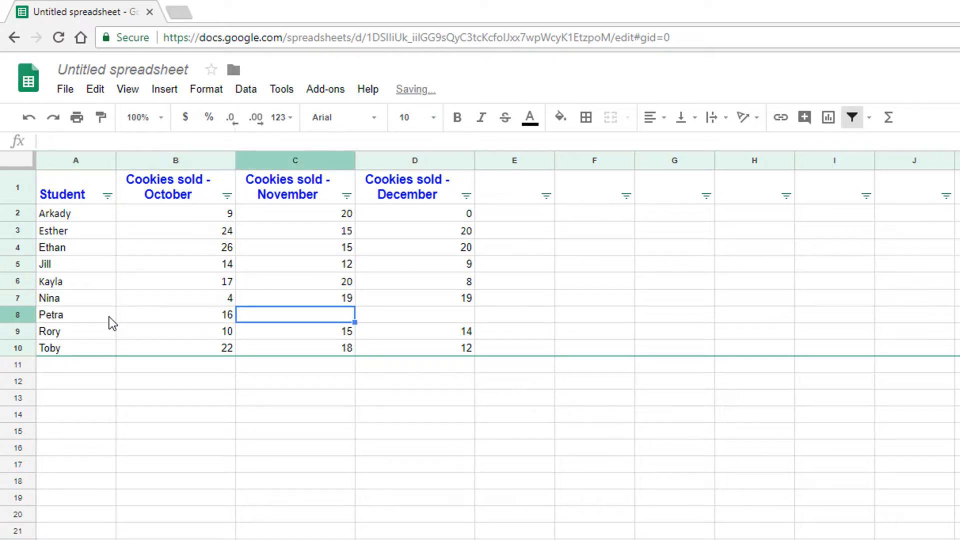
type("14")
key("Tab")
type("12")
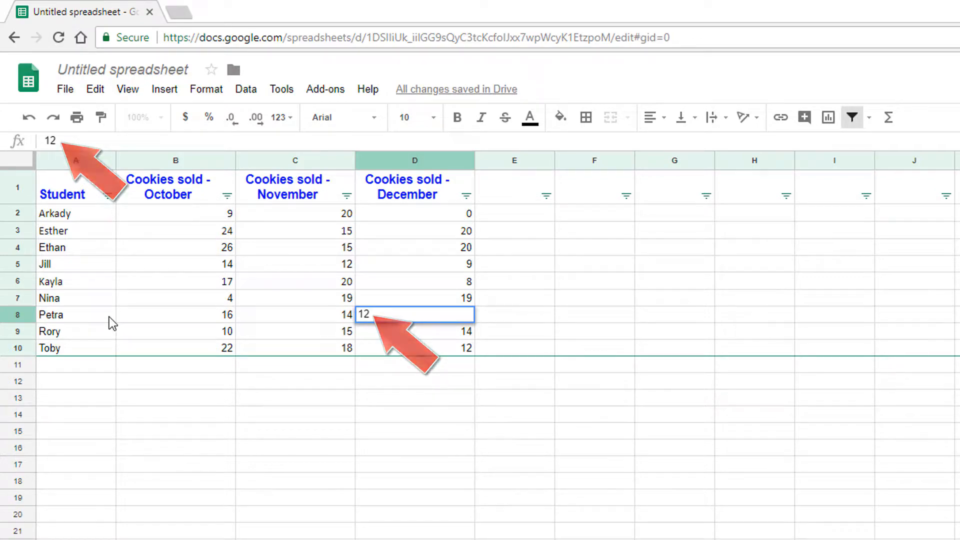
key("Return")
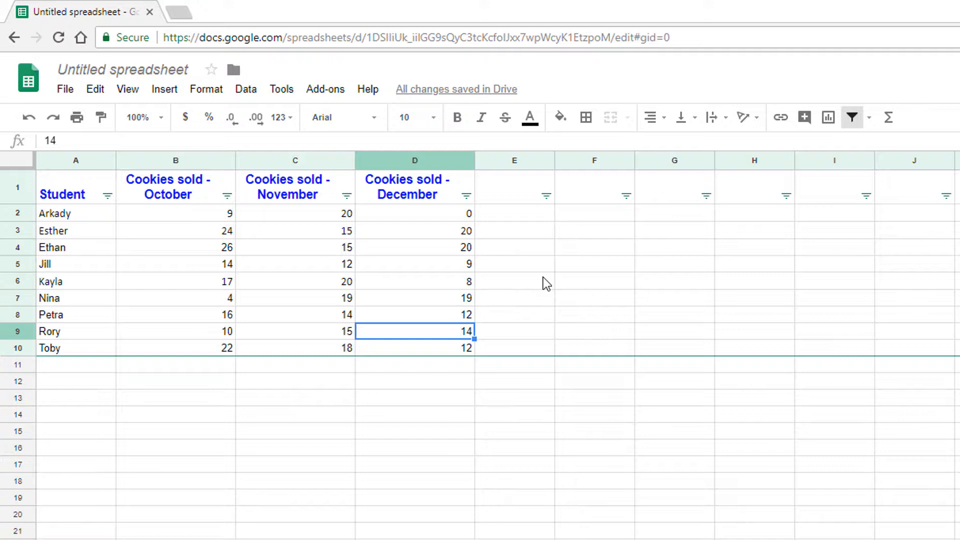
Step: Enter the header "Average Monthly Sales" in E1 and widen column E to fit it
left_click(511, 195)
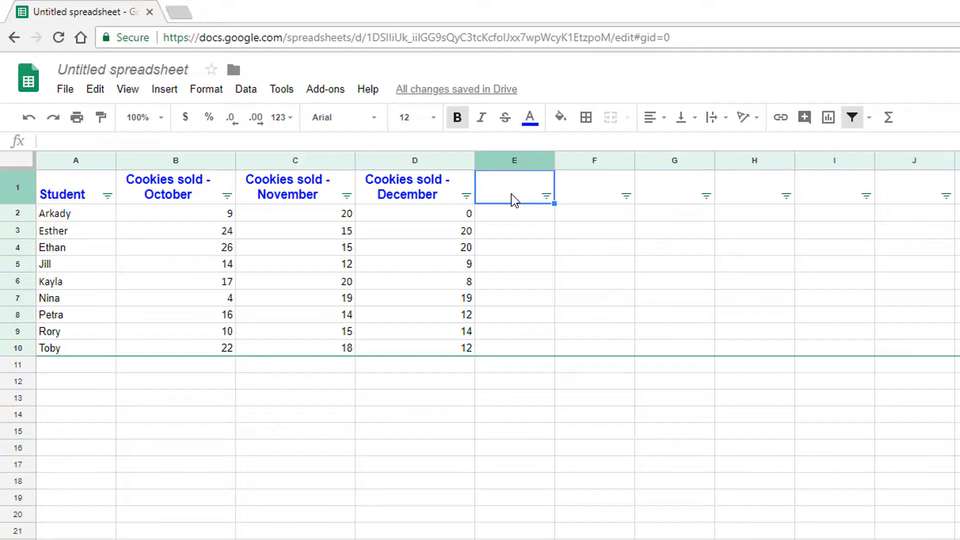
type("Average Monthly S")
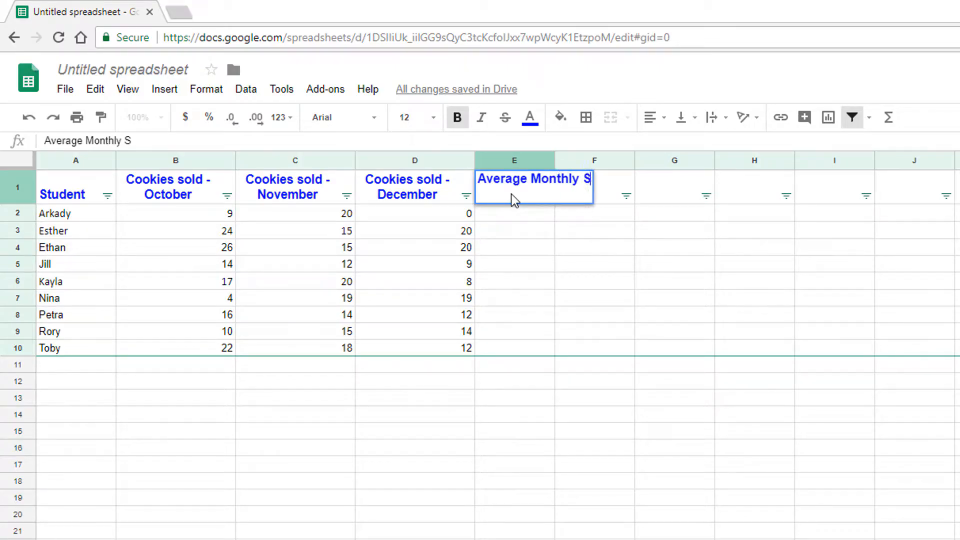
type("ales")
key("Return")
left_click_drag(554, 159, 630, 170)
Step: Wrap the text of the header in E1 and centre it horizontally
left_click(568, 198)
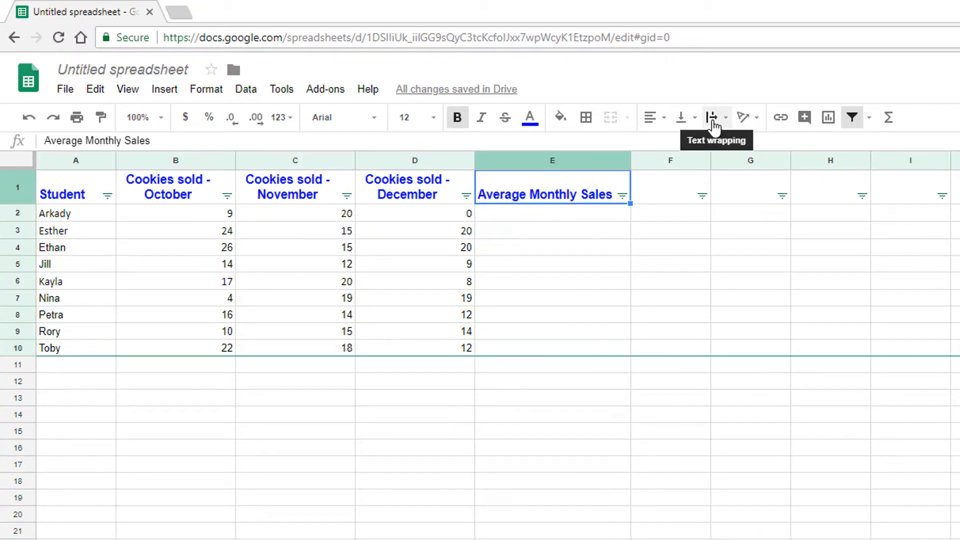
left_click(714, 120)
left_click(738, 146)
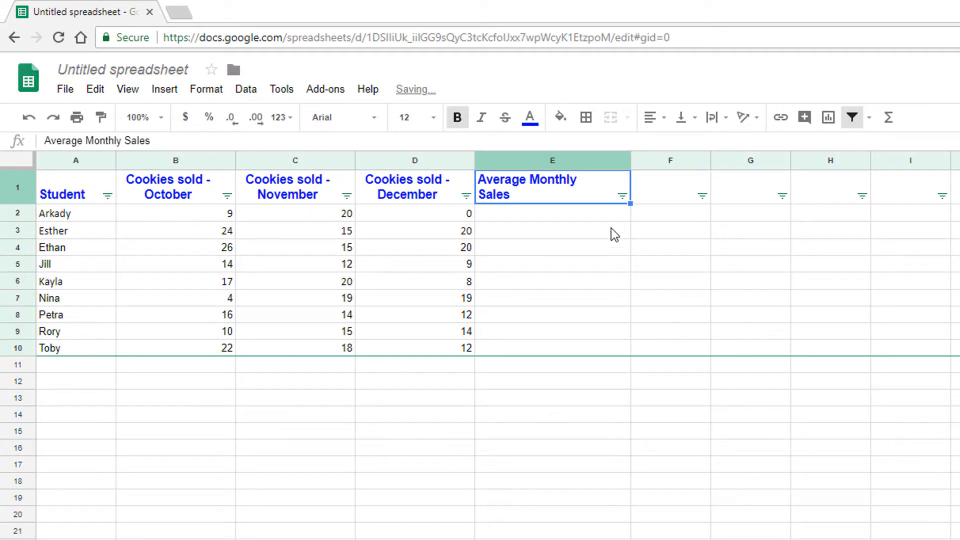
left_click(652, 117)
left_click(675, 145)
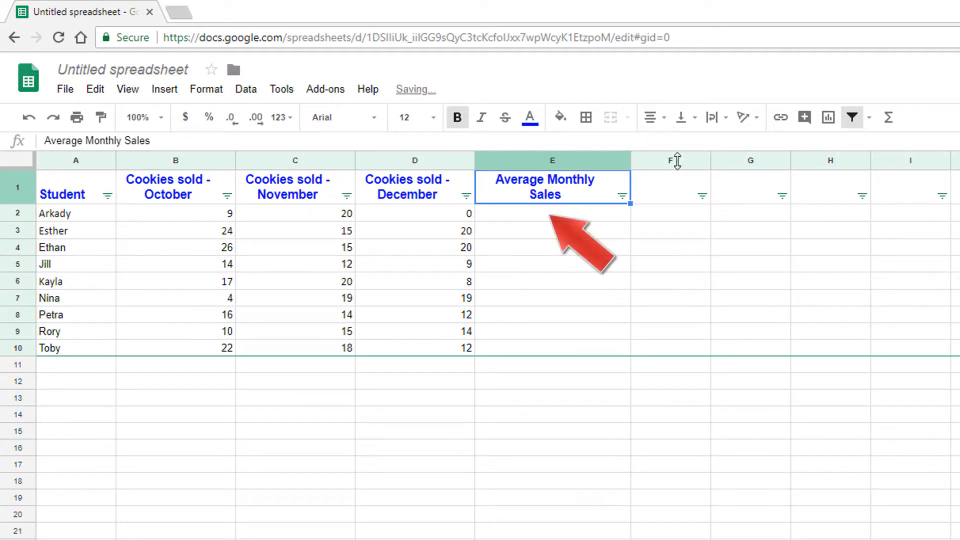
left_click(670, 431)
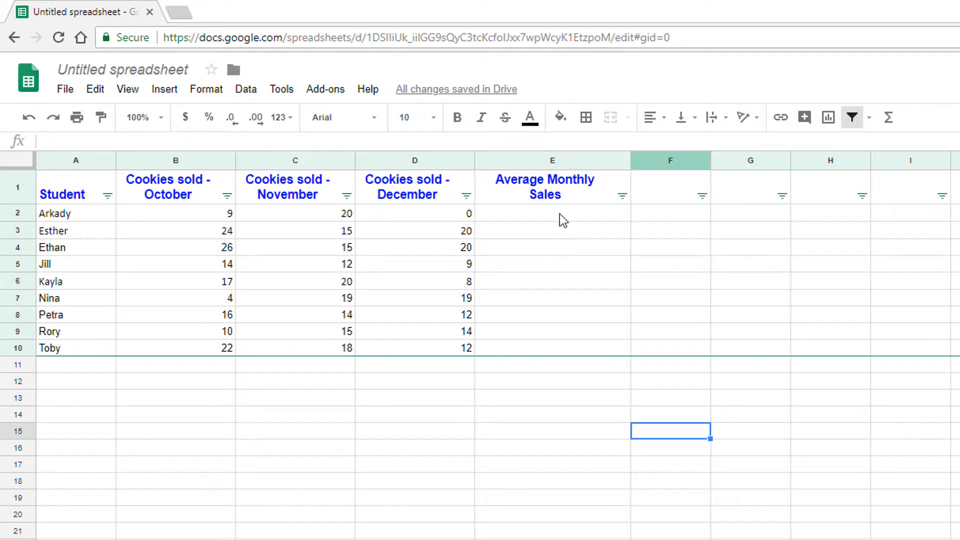
Step: Enter the formula =AVERAGE(B2:D2) in E2 to average the first student's monthly sales
left_click(560, 214)
type("=")
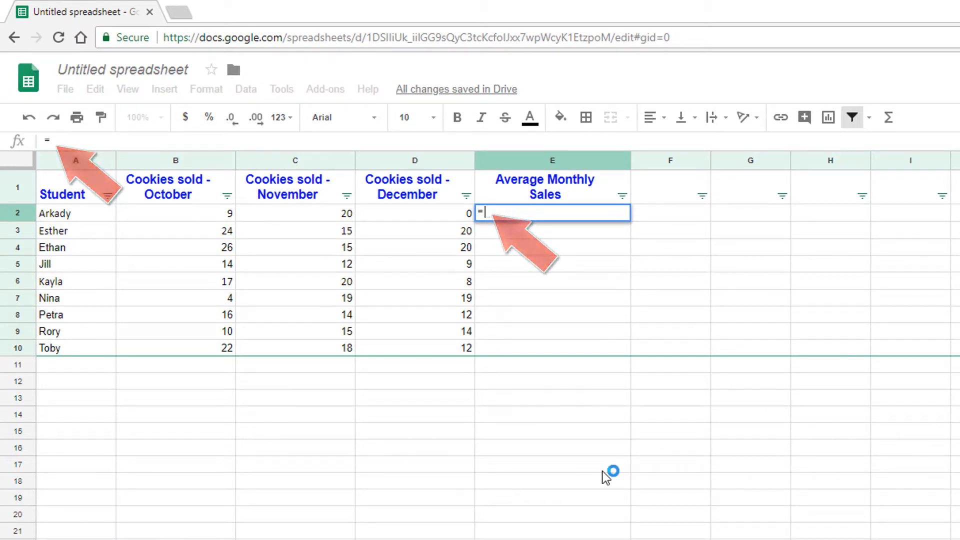
type("ave")
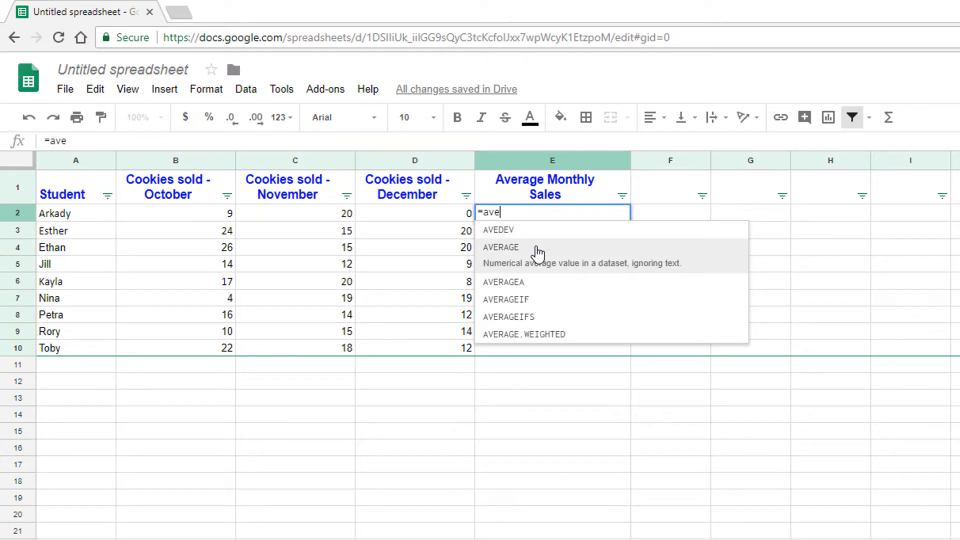
left_click(538, 253)
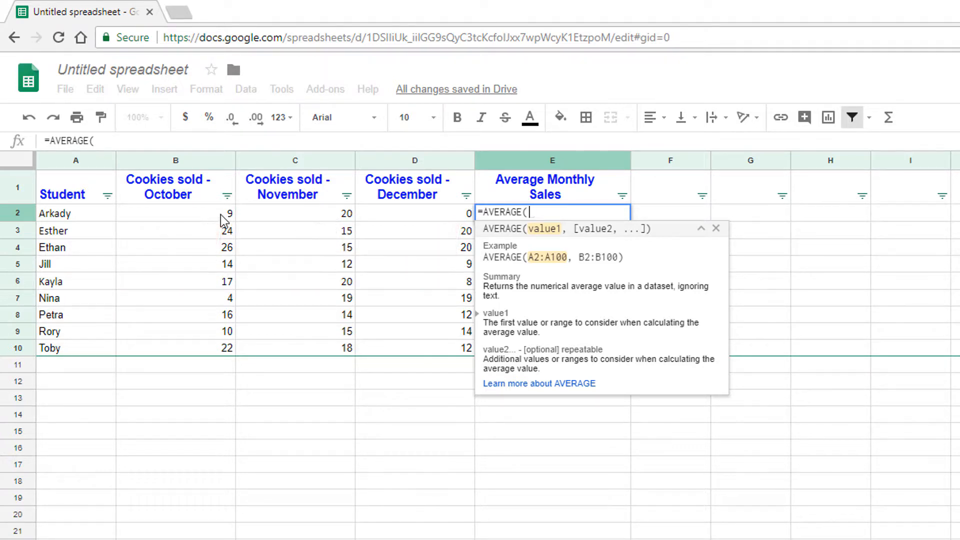
left_click_drag(213, 220, 386, 219)
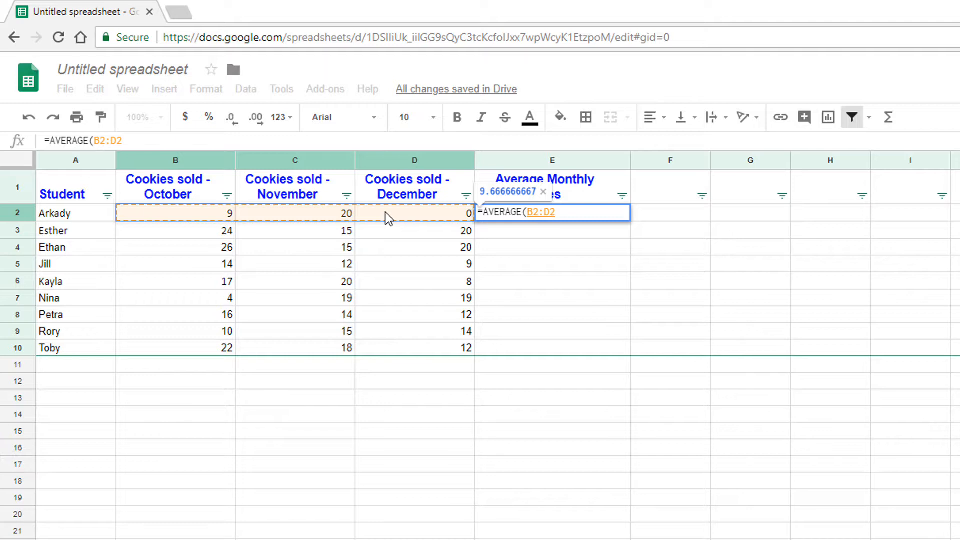
type(")")
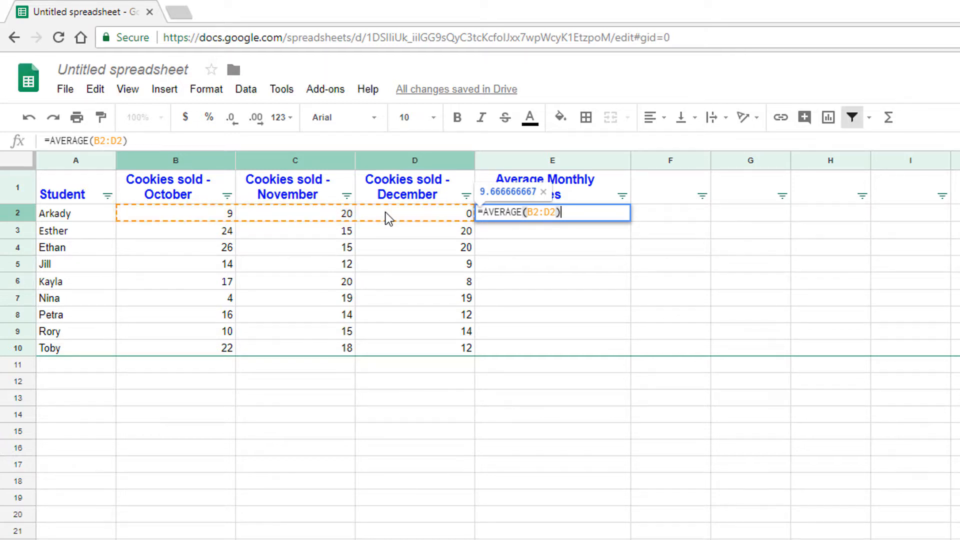
key("Return")
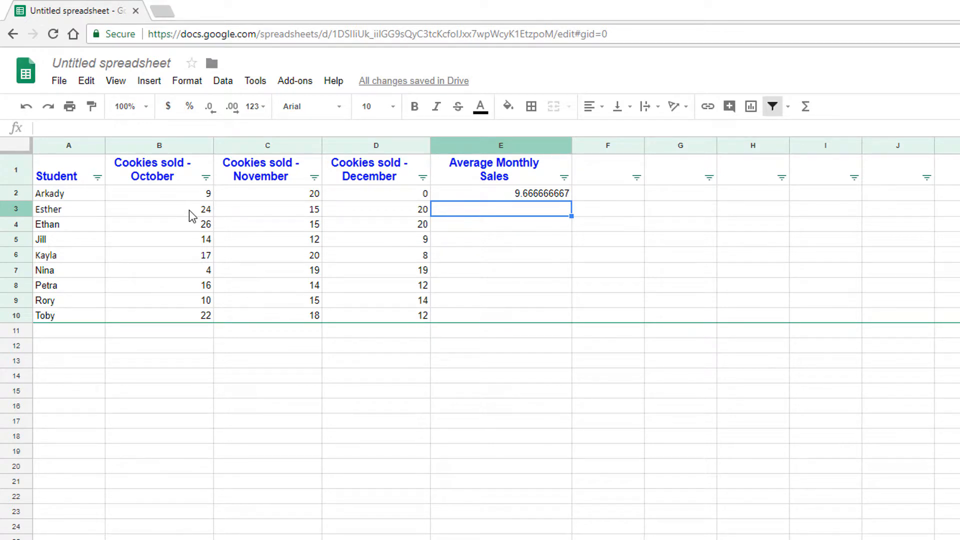
Step: Select the sales in B3:D3, browse the online Google spreadsheets function list, and return to the sheet
left_click_drag(190, 215, 379, 217)
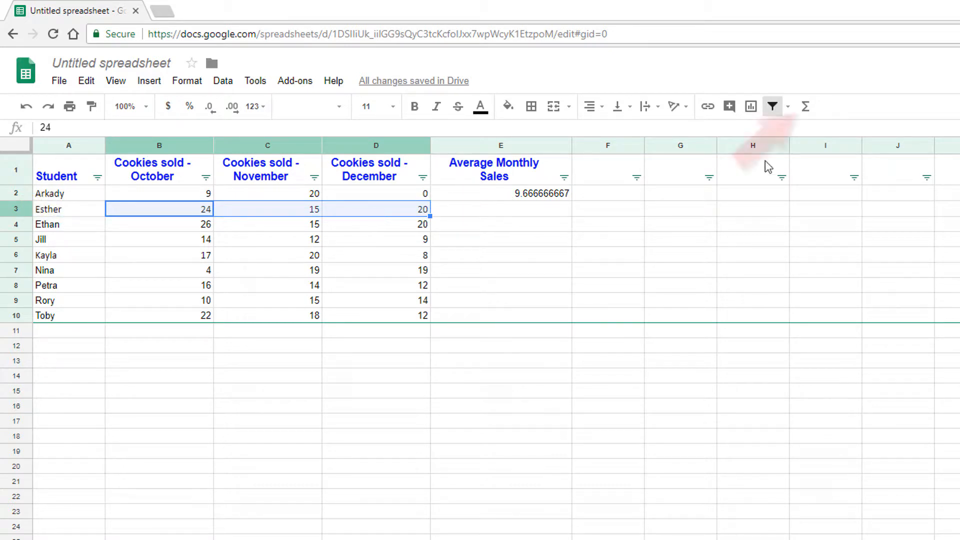
left_click(810, 110)
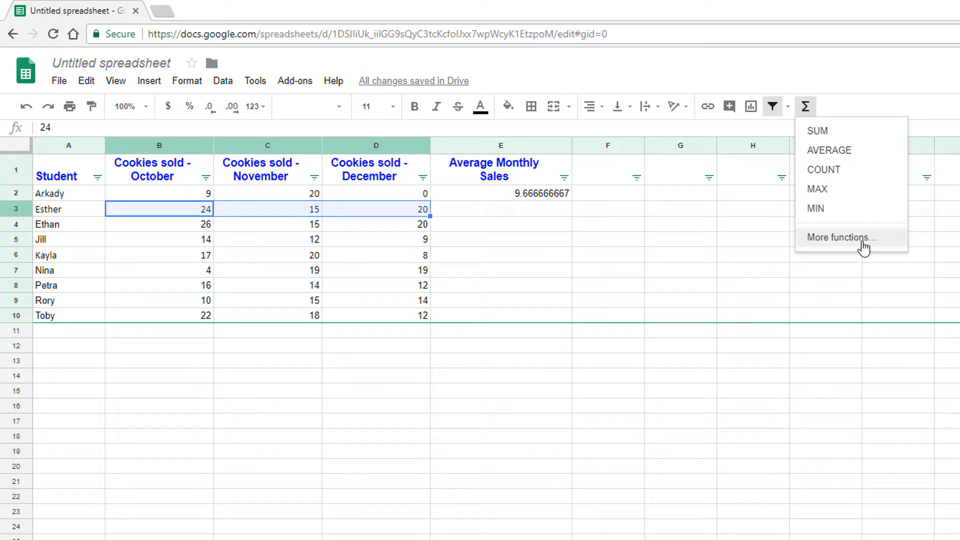
left_click(840, 238)
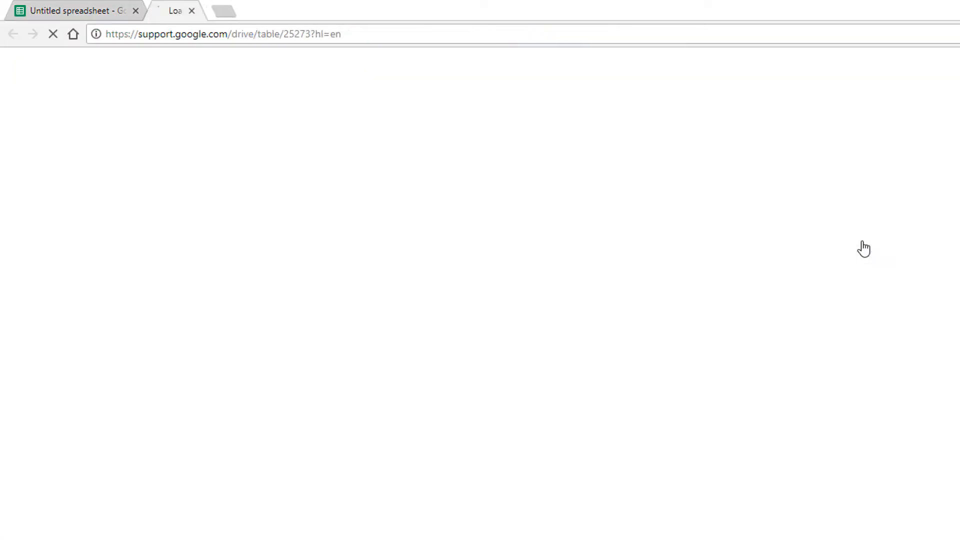
scroll(638, 422, "down", 7)
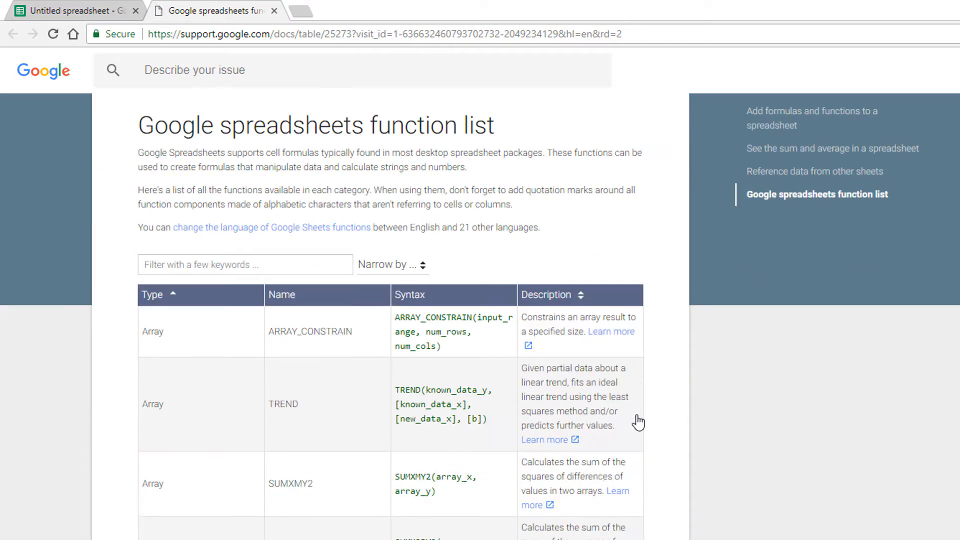
scroll(638, 421, "up", 10)
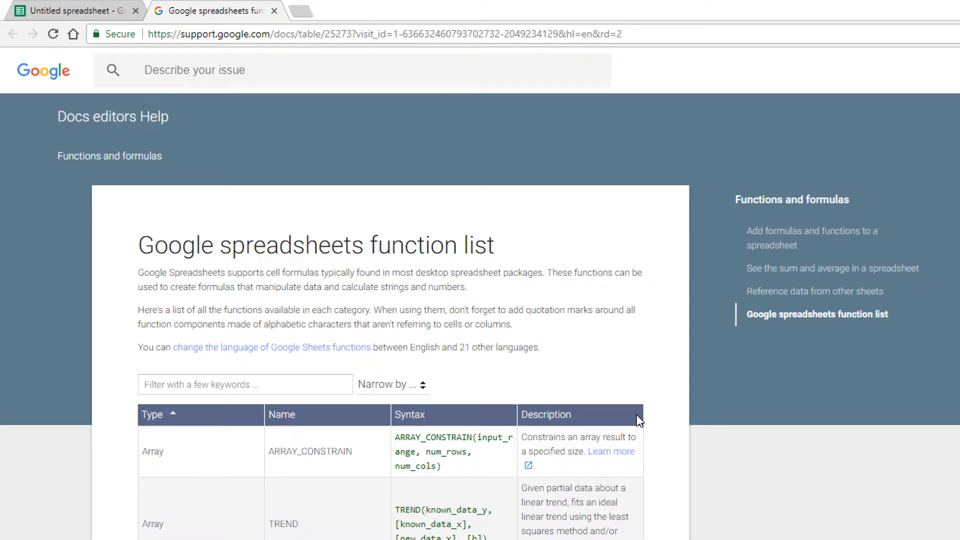
left_click(274, 11)
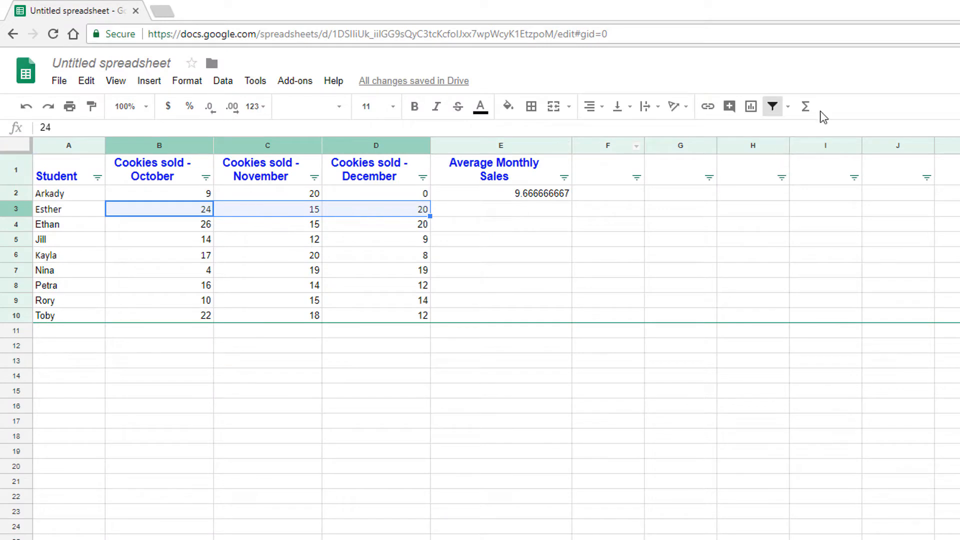
Step: Insert the AVERAGE function for the selected range B3:D3 into E3
left_click(805, 107)
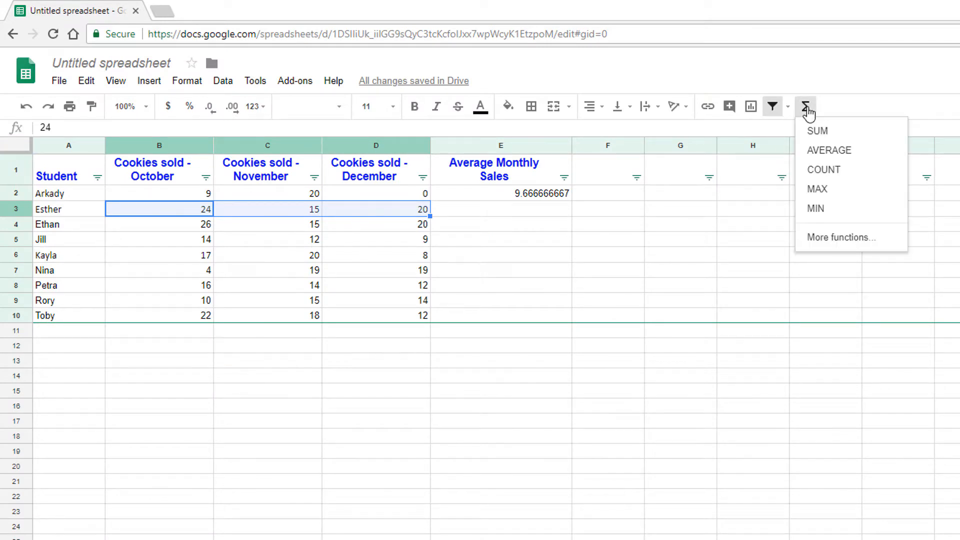
left_click(838, 150)
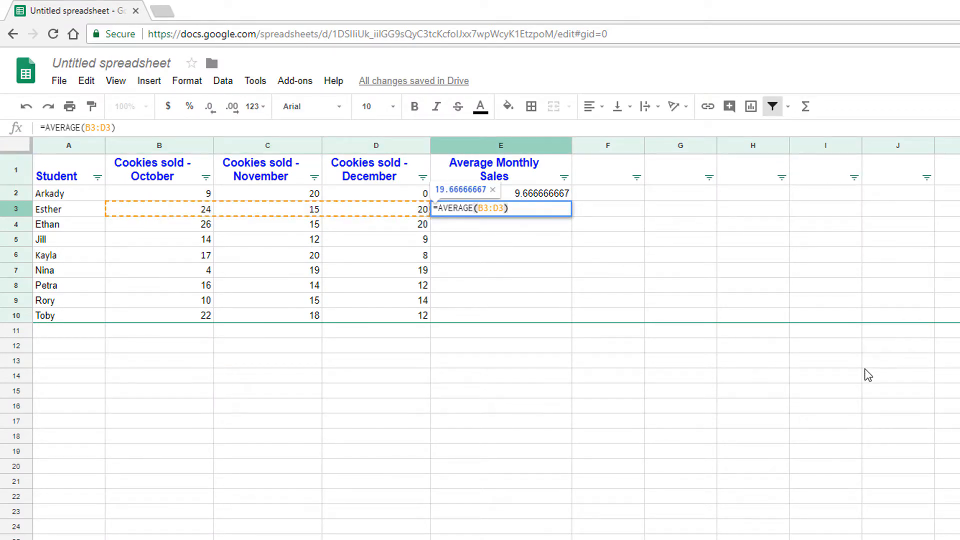
key("Return")
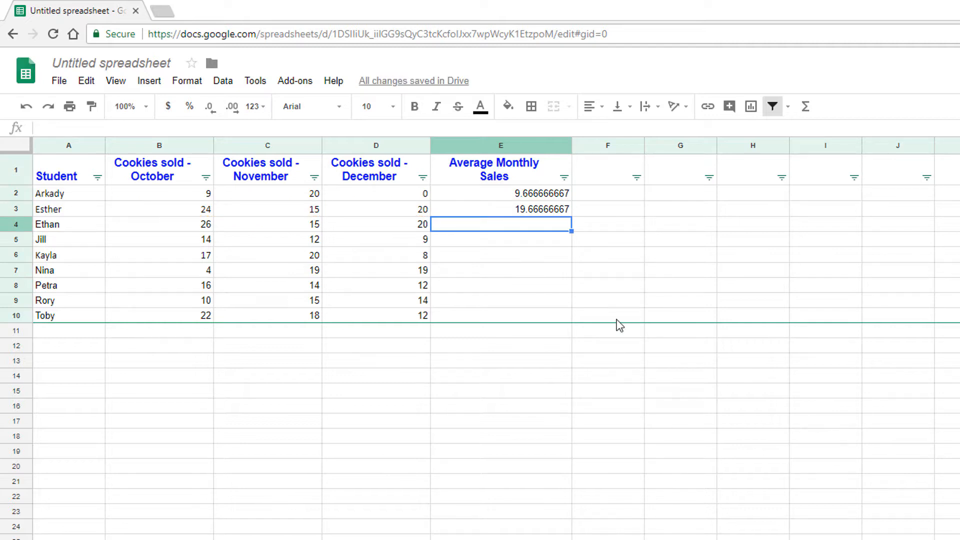
Step: Copy the average formula from E3 and paste it into E4:E10
left_click(550, 213)
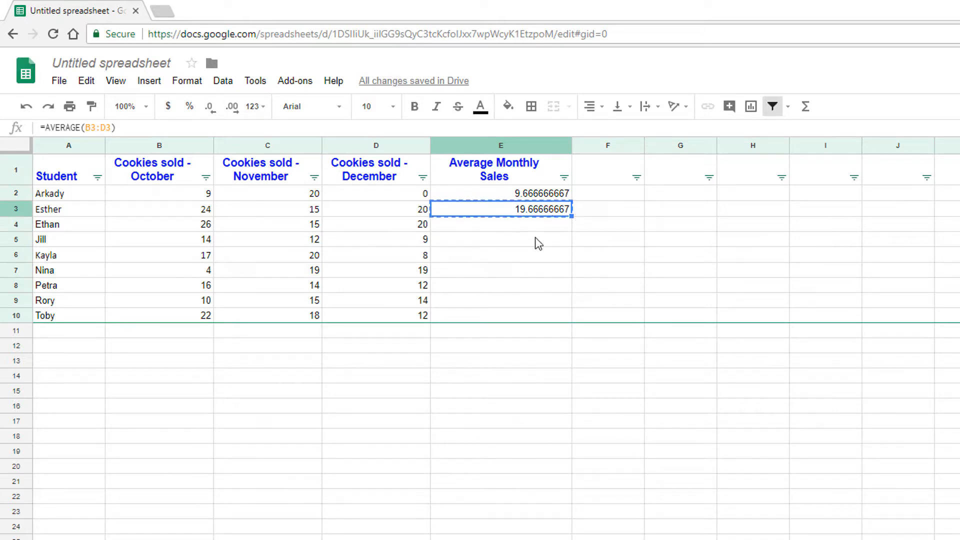
key("ctrl+c")
left_click(538, 231)
key("shift+Down")
key("shift+Down")
key("shift+Down")
key("shift+Down")
key("shift+Down")
key("shift+Down")
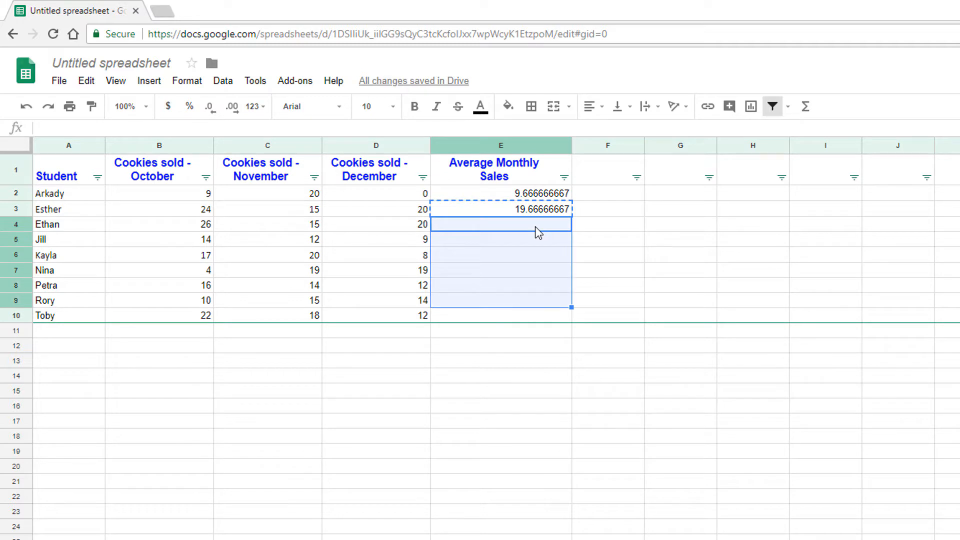
key("ctrl+v")
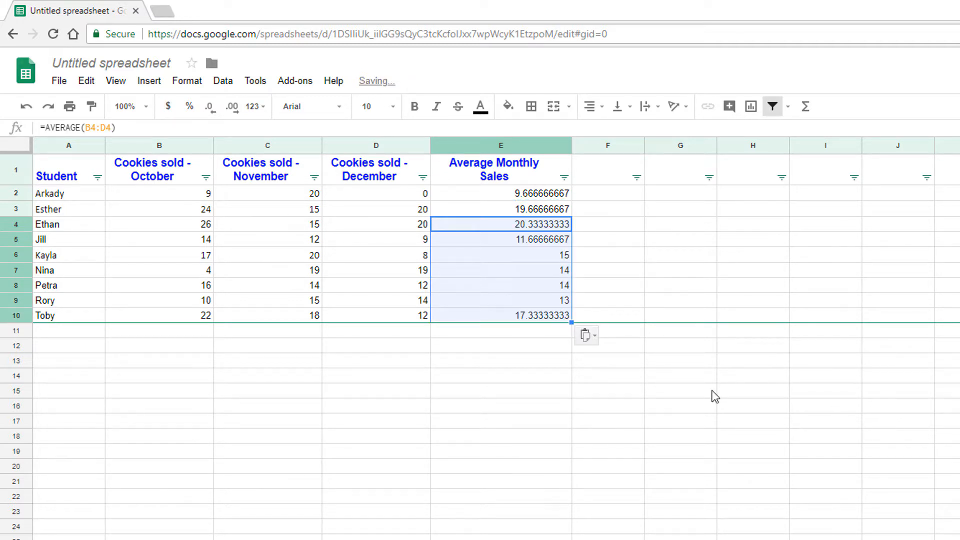
left_click(712, 392)
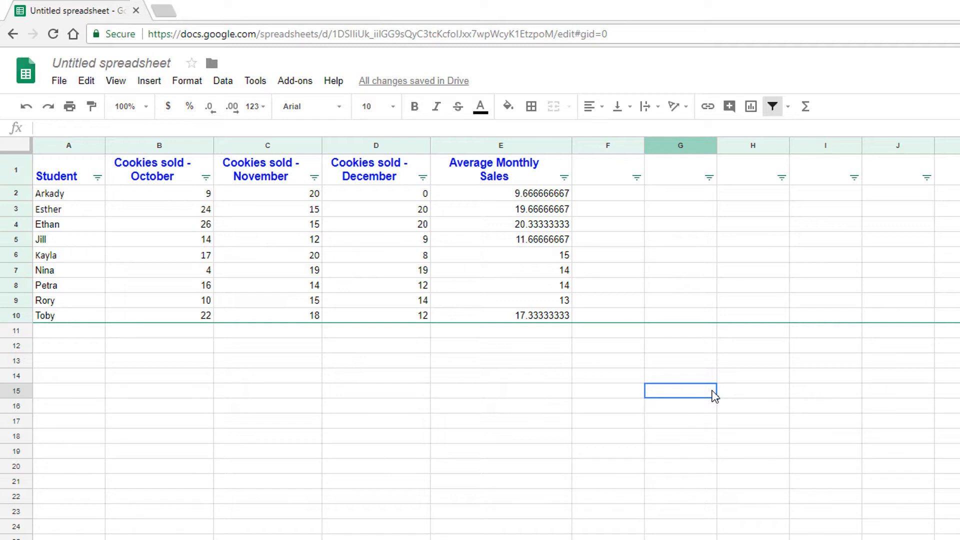
left_click(554, 241)
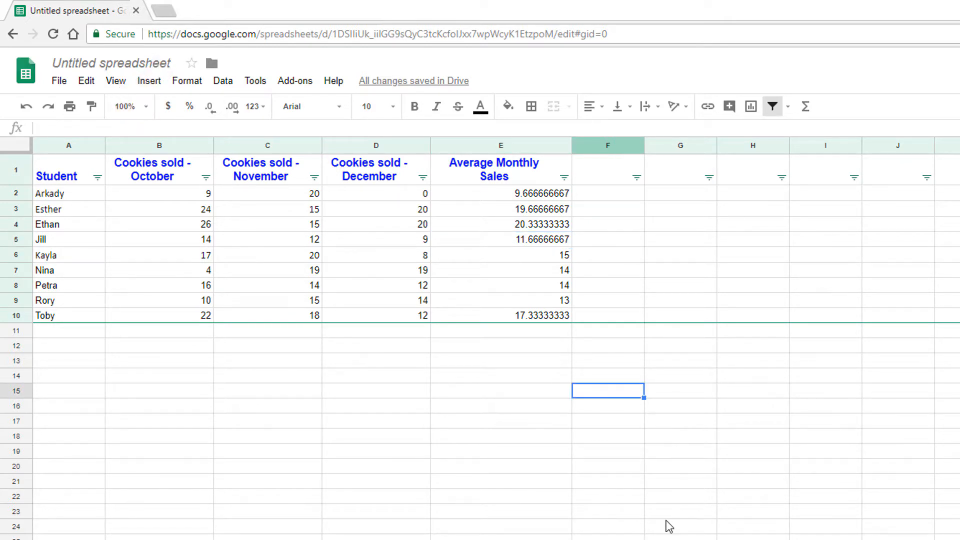
left_click(666, 522)
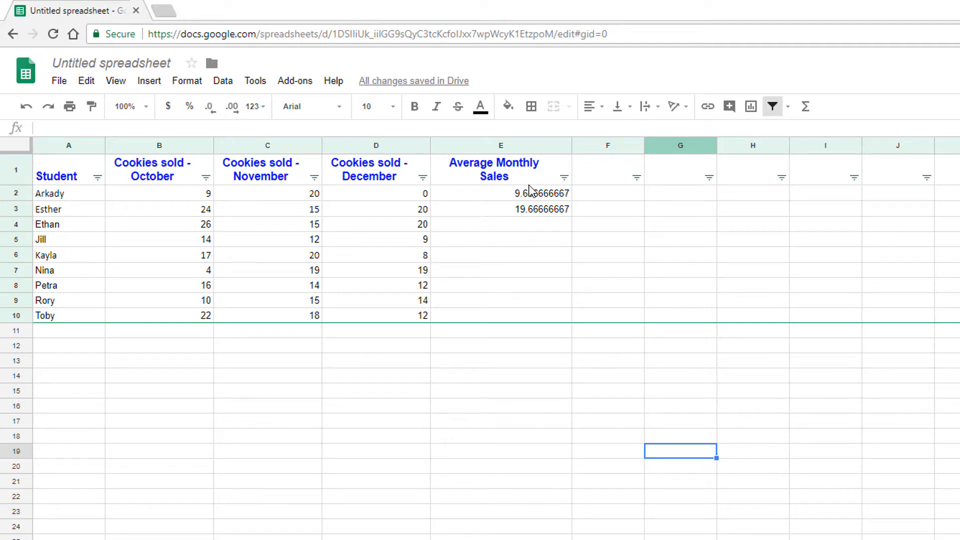
Step: Extend the average formulas in E2:E3 down through E10 with autofill
left_click_drag(531, 200, 533, 211)
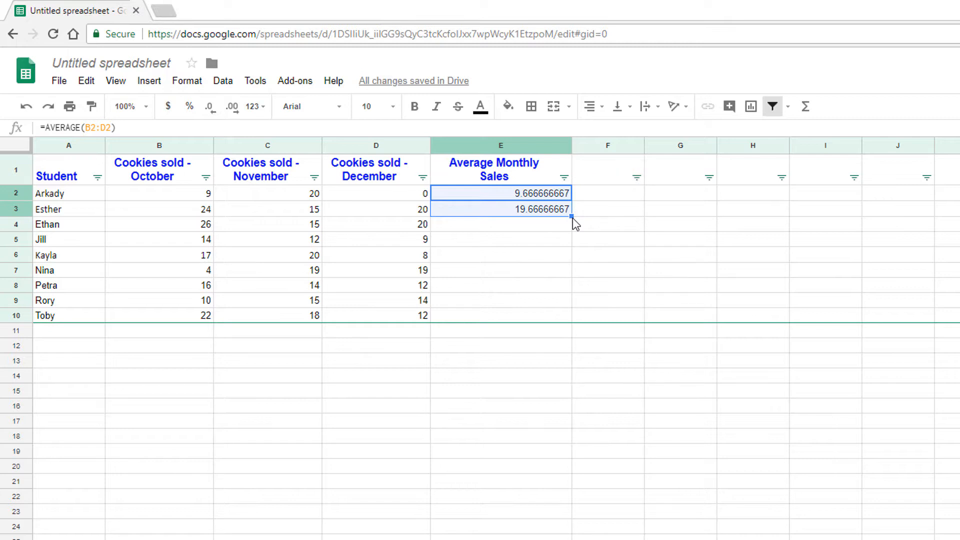
left_click_drag(572, 217, 573, 321)
left_click(614, 409)
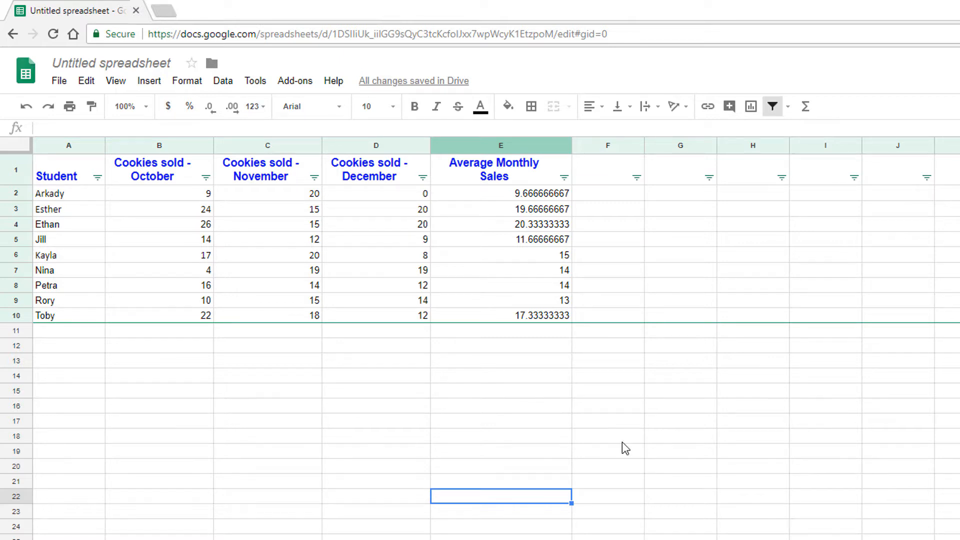
Step: Apply the custom number format 0.0 to the average monthly sales in E2:E10
left_click_drag(524, 193, 531, 316)
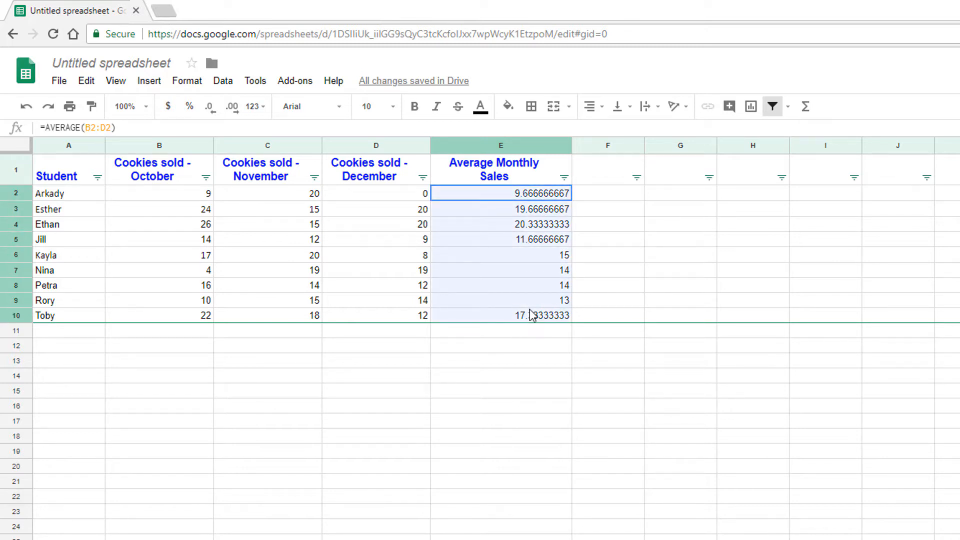
left_click(194, 80)
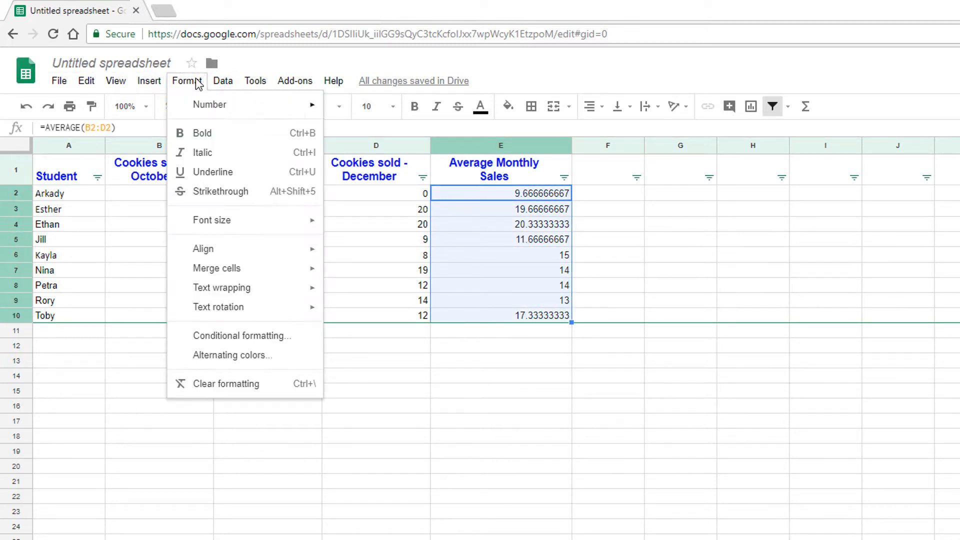
mouse_move(264, 110)
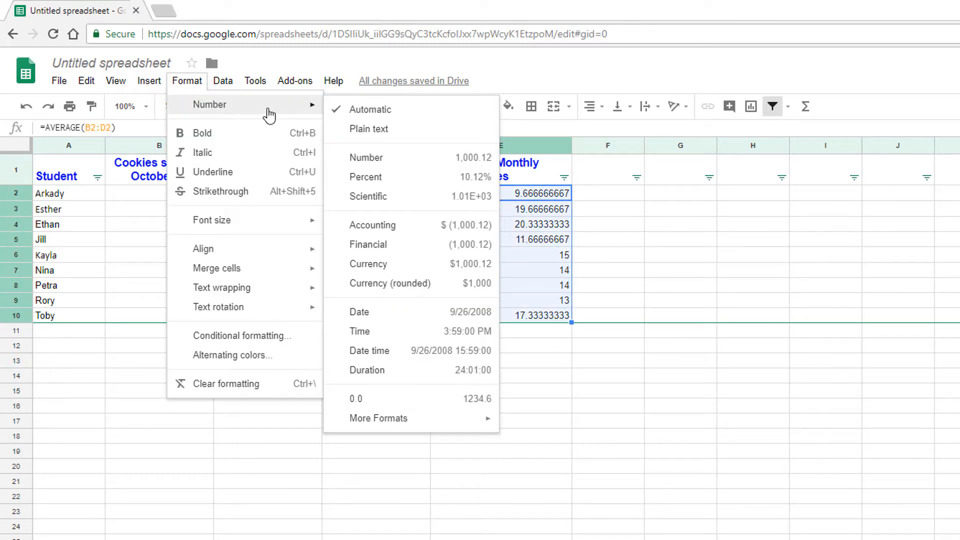
mouse_move(436, 421)
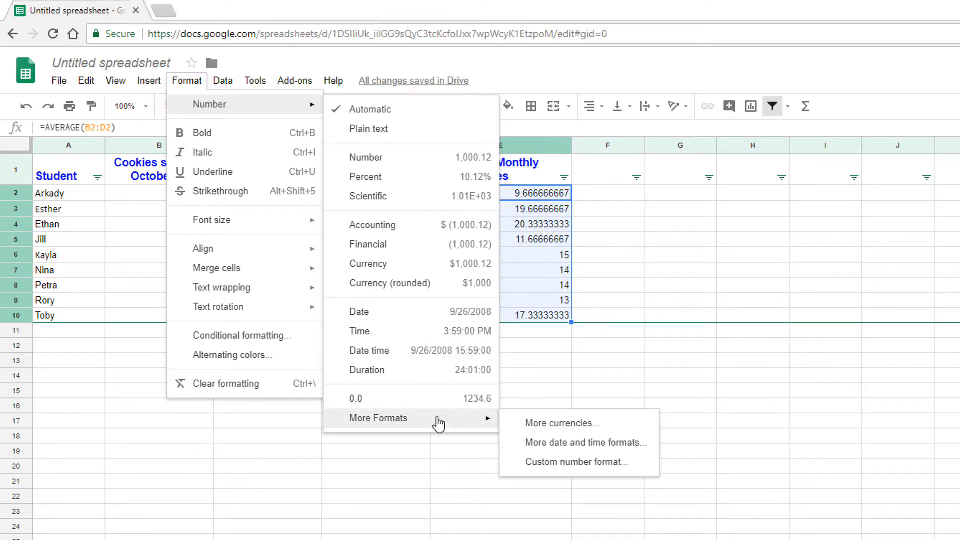
left_click(568, 463)
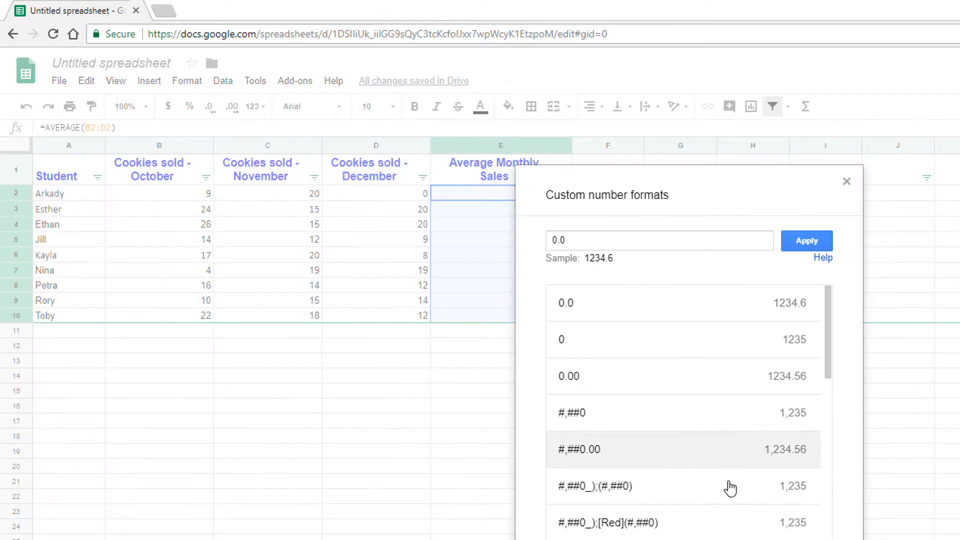
left_click(649, 240)
type("0.0")
left_click(817, 241)
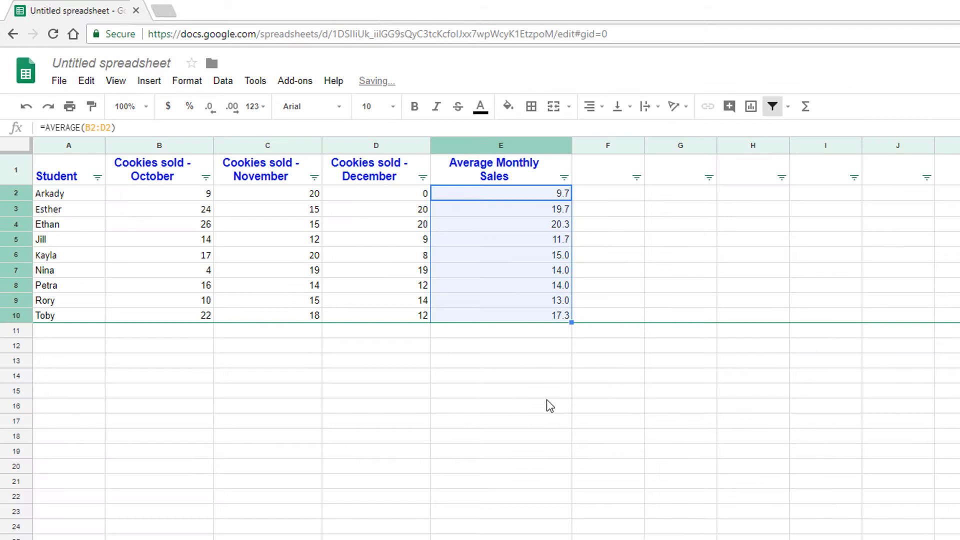
left_click(596, 385)
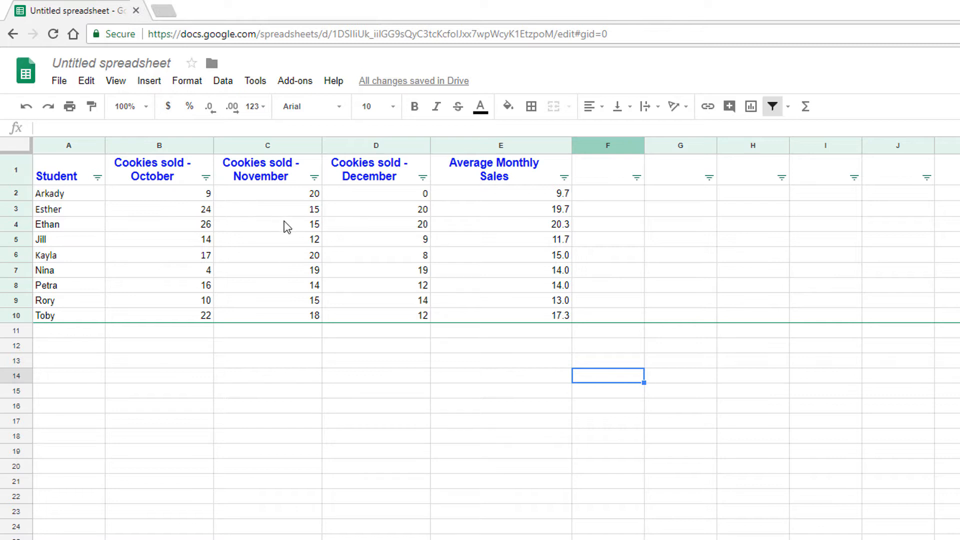
Step: Try a yellow fill on cells C4:D5 and undo it
left_click_drag(286, 226, 397, 240)
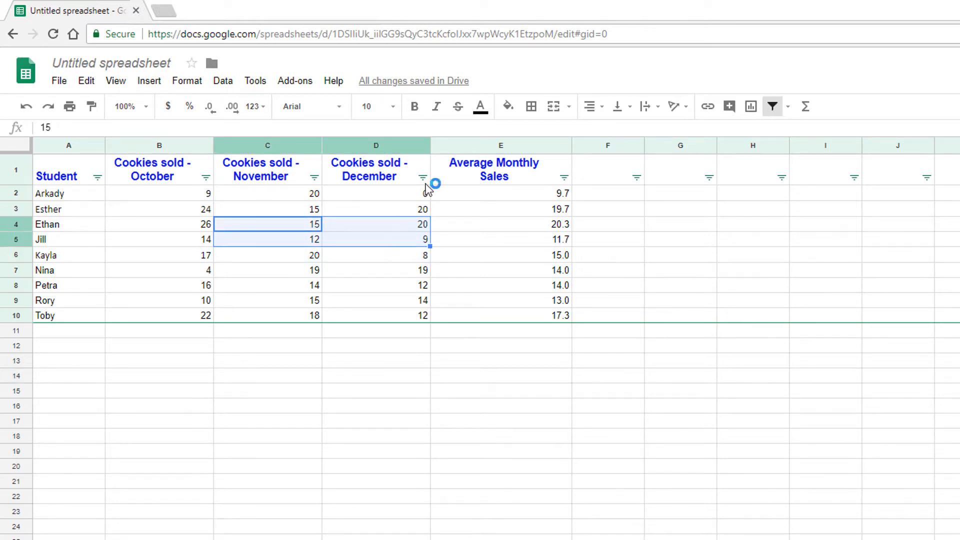
left_click(508, 106)
left_click(550, 168)
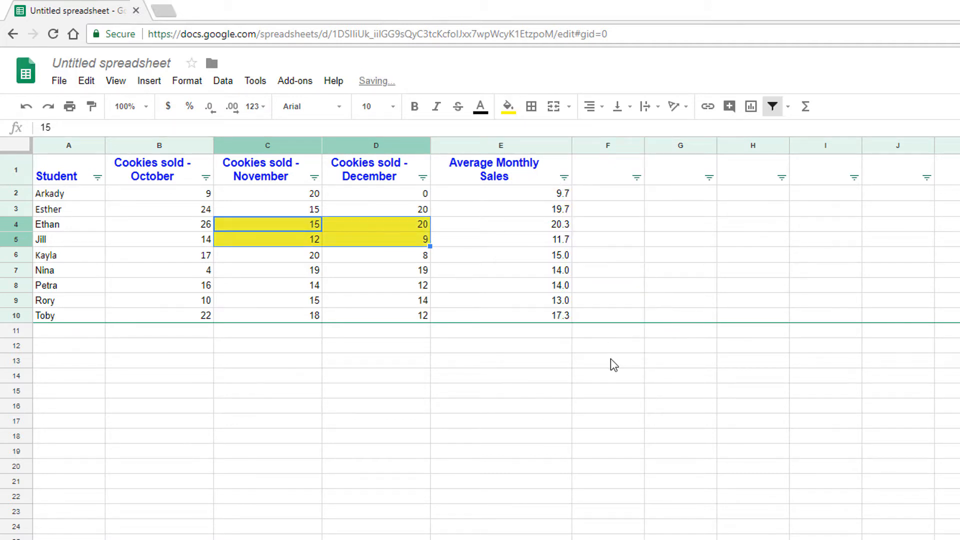
left_click(611, 359)
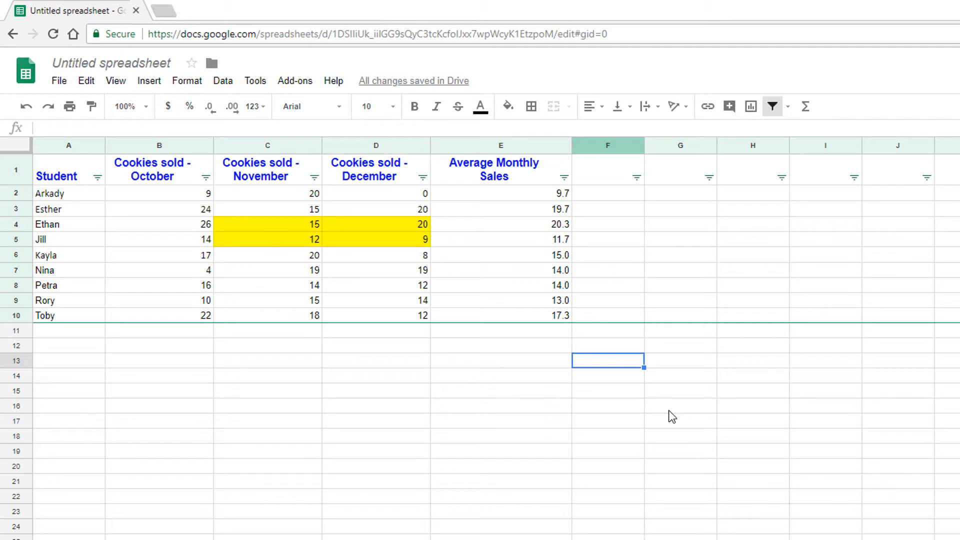
key("ctrl+z")
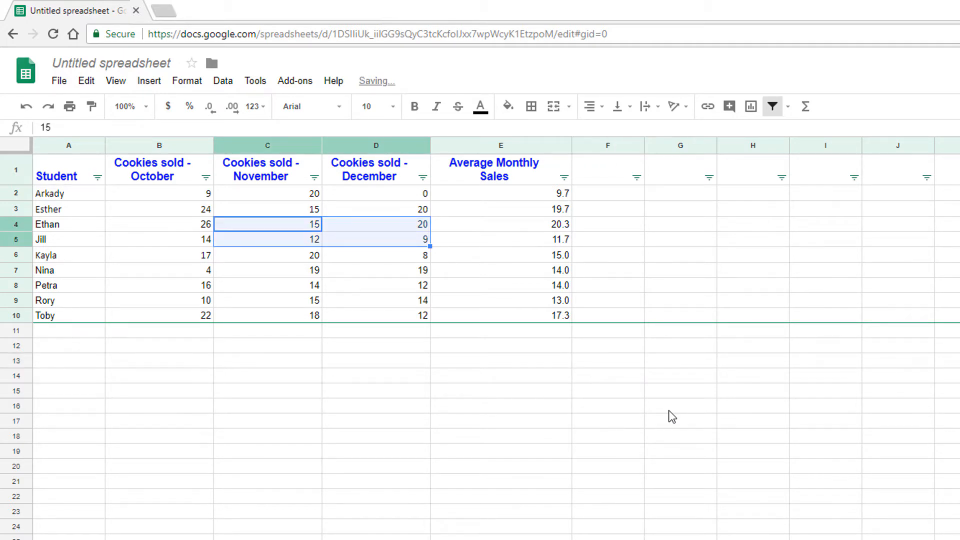
left_click(672, 416)
key("Right")
key("Right")
key("Down")
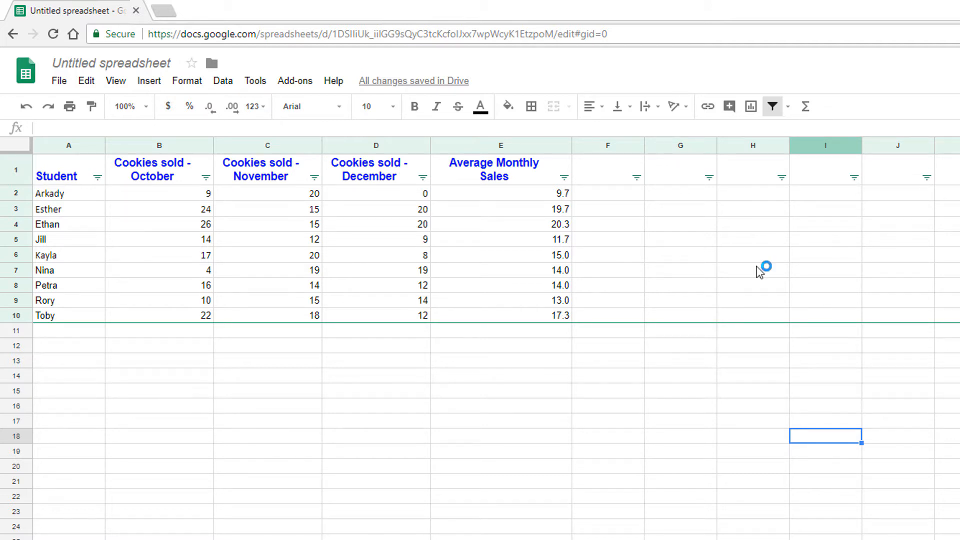
Step: Create a conditional formatting rule for B2:D10 that fills cells with values less than 10 in light red 2
left_click_drag(184, 200, 382, 315)
left_click(188, 80)
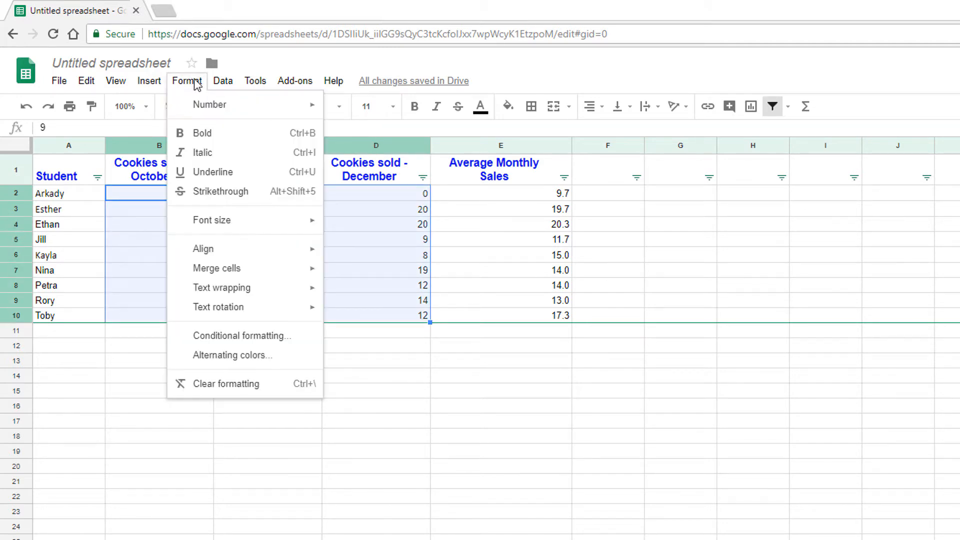
left_click(264, 337)
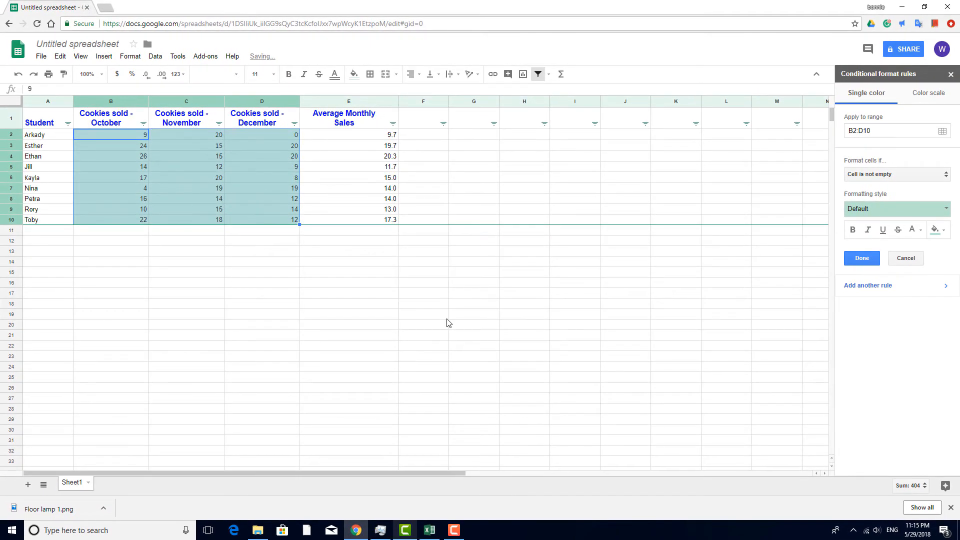
left_click(941, 180)
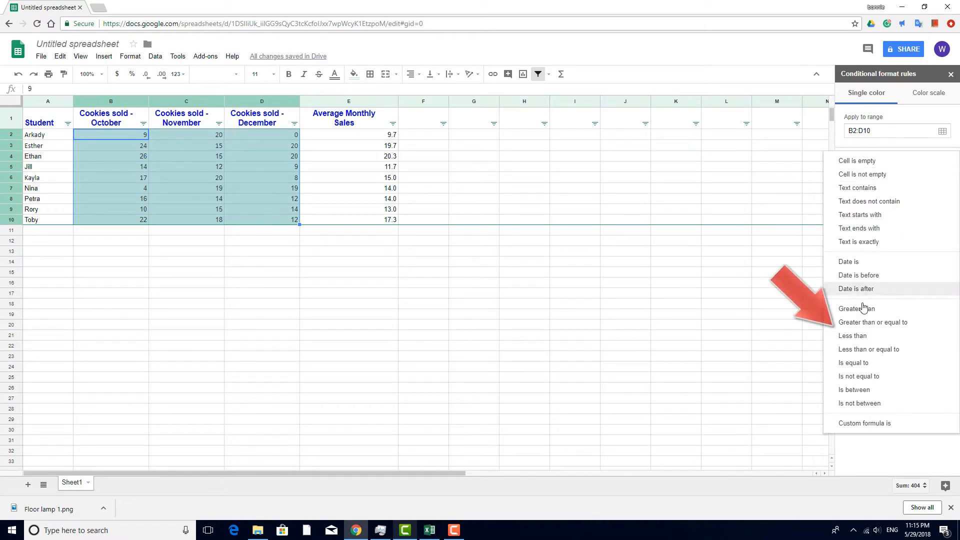
left_click(862, 339)
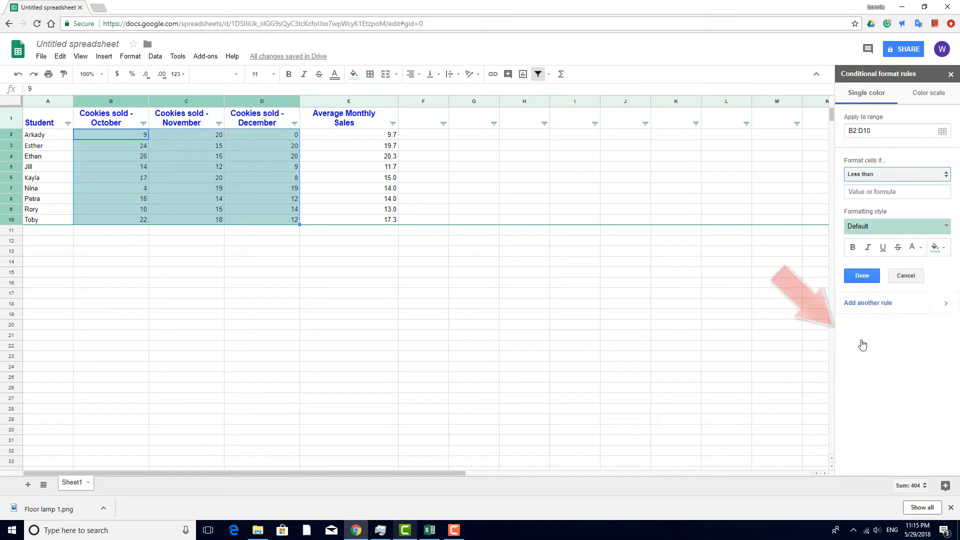
left_click(893, 193)
type("10")
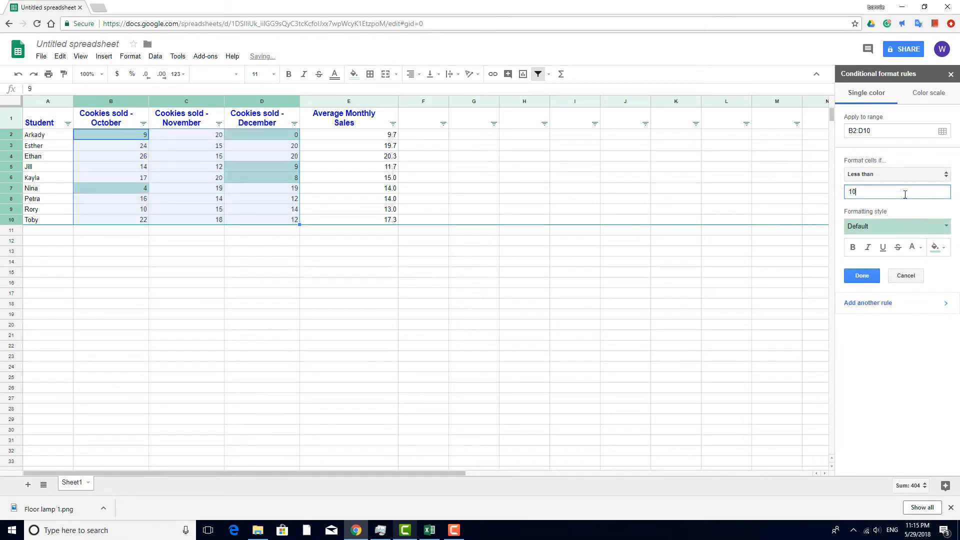
left_click(943, 250)
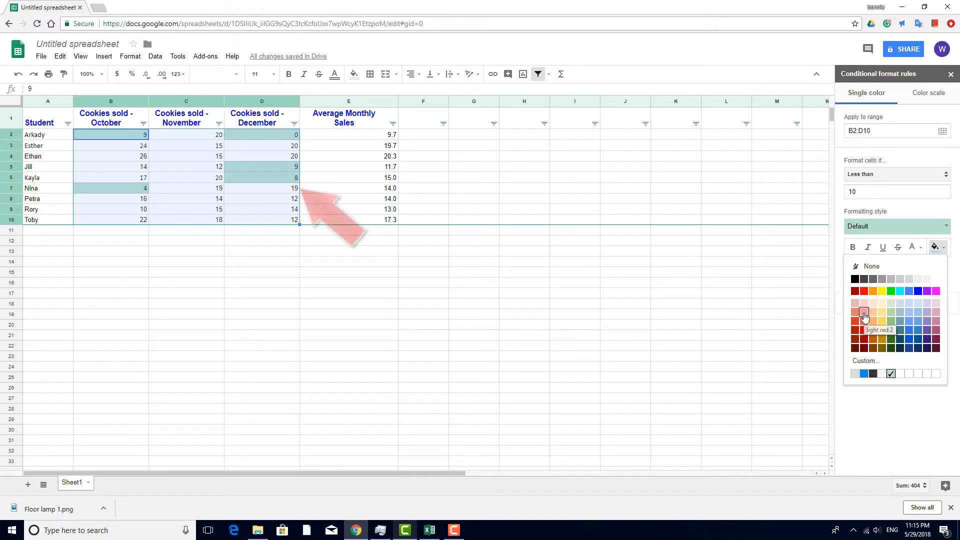
left_click(865, 316)
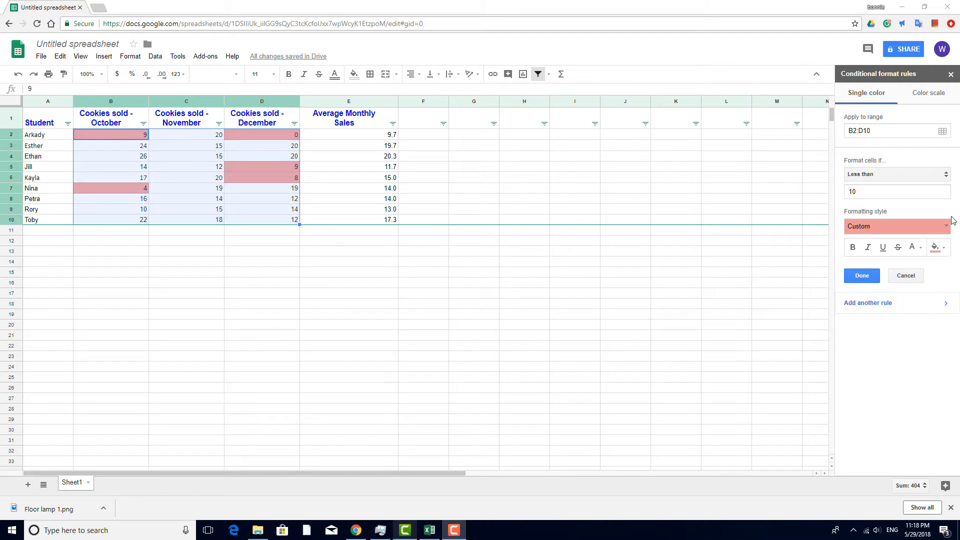
Step: Set a conditional formatting rule for B2:D10 that fills values between 10 and 20.1 in light yellow
left_click(947, 174)
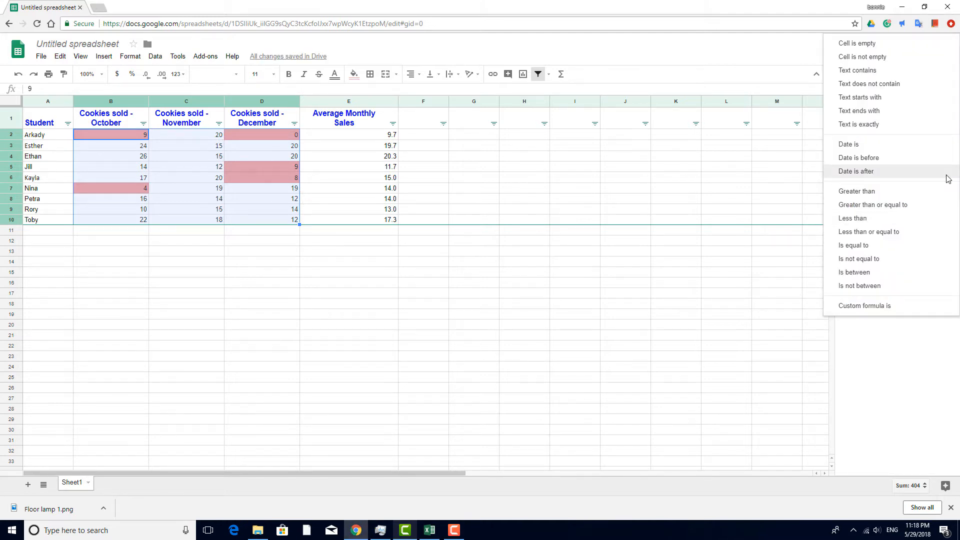
left_click(880, 274)
left_click(901, 206)
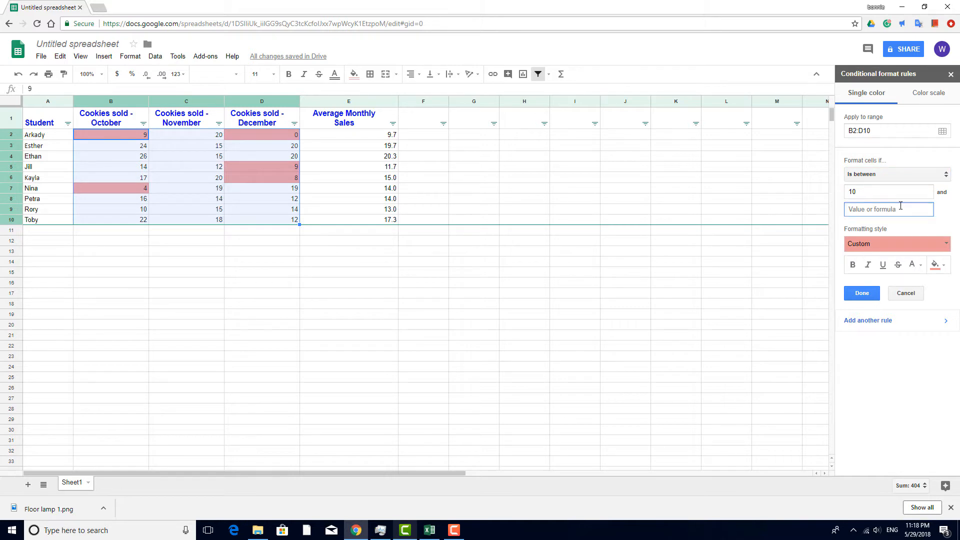
type("20.1")
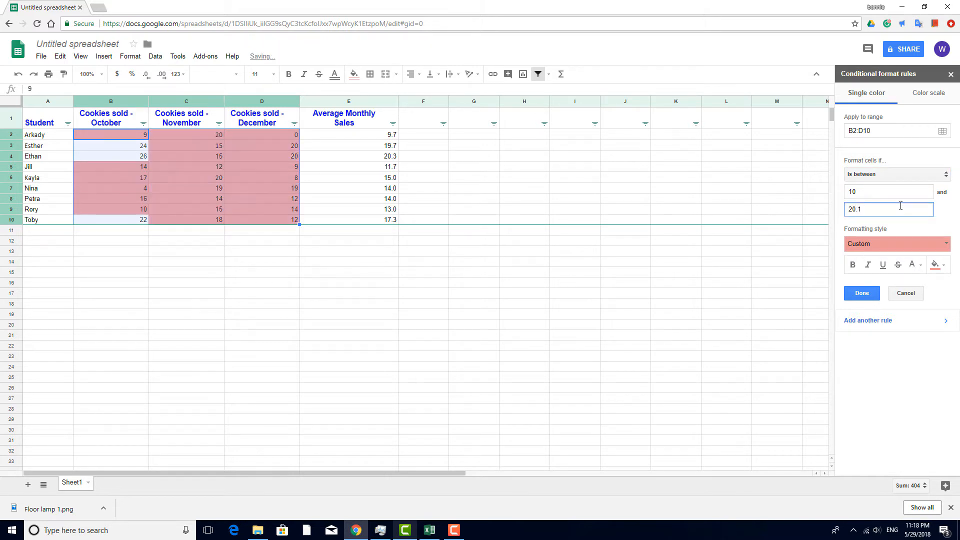
left_click(945, 268)
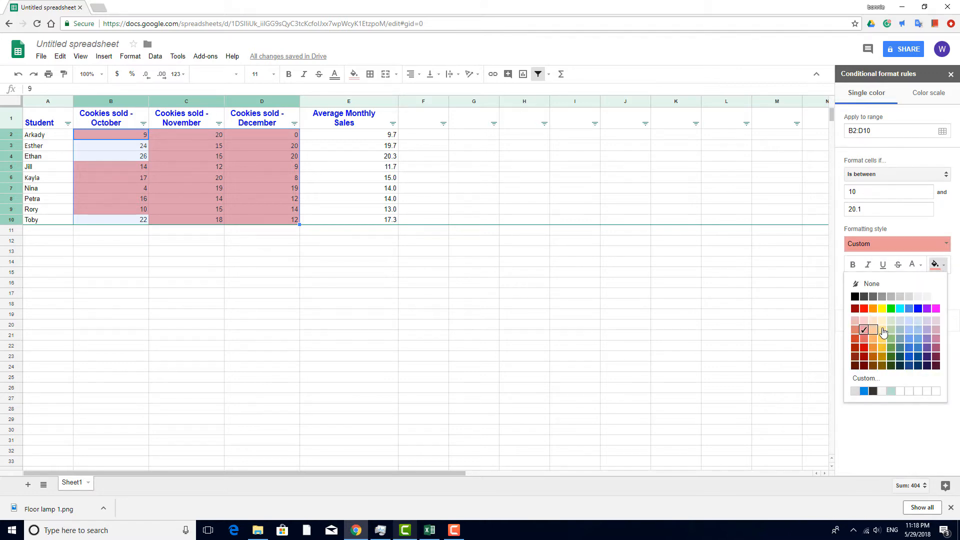
left_click(882, 320)
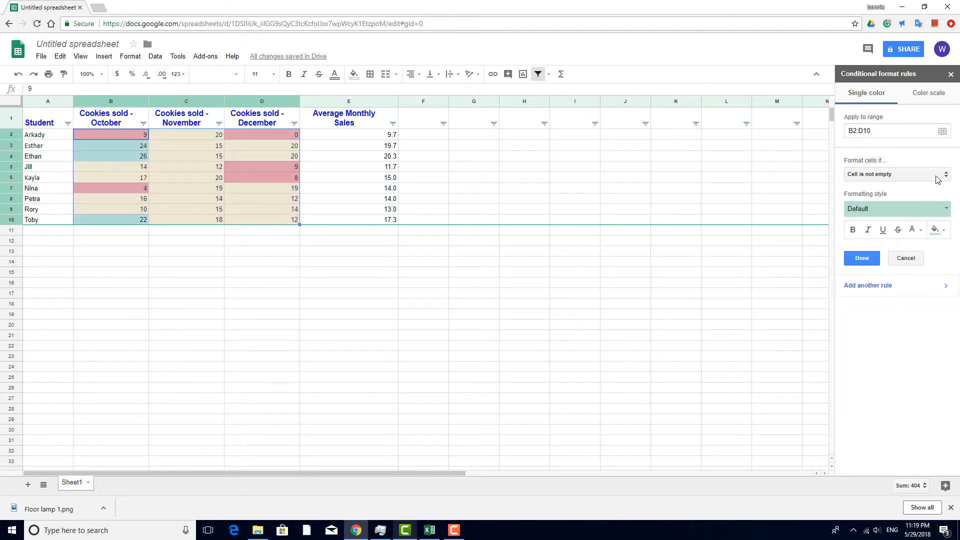
Step: Set a conditional formatting rule for B2:D10 that fills values greater than 20 in light green, and finish the rules
left_click(937, 179)
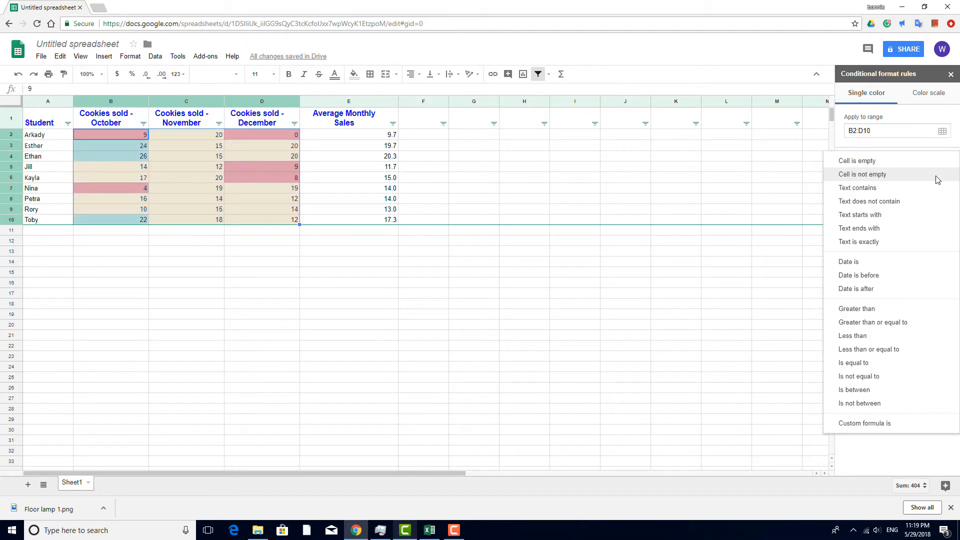
left_click(875, 310)
left_click(884, 194)
type("20")
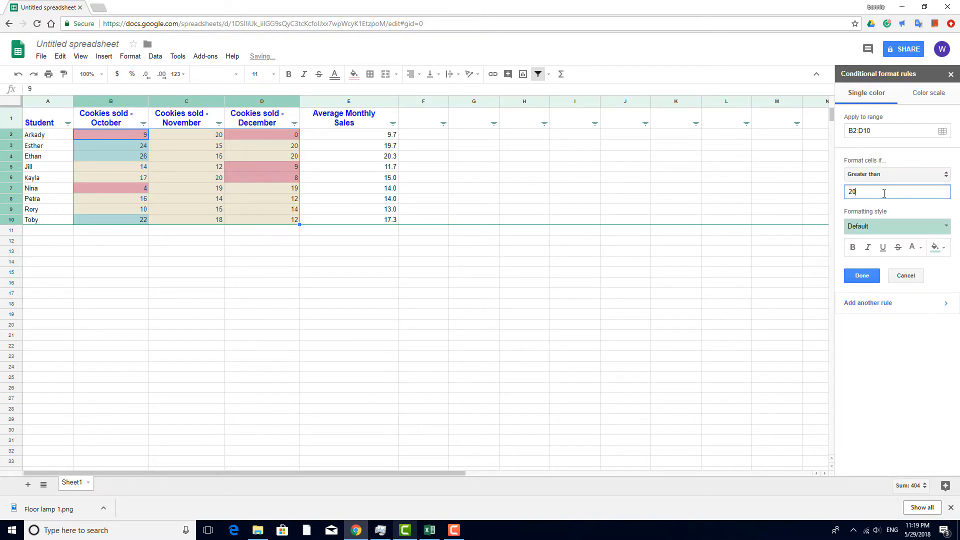
left_click(936, 247)
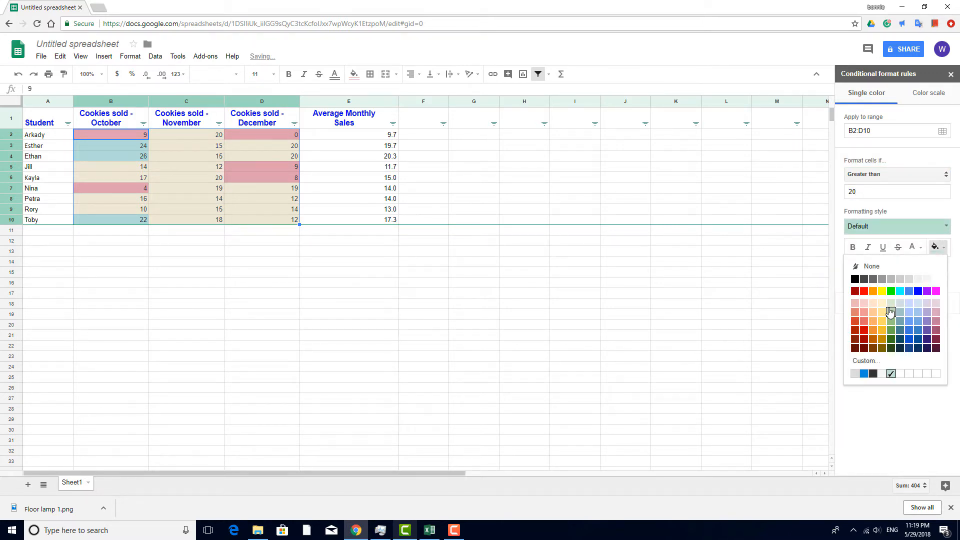
left_click(890, 313)
left_click(857, 274)
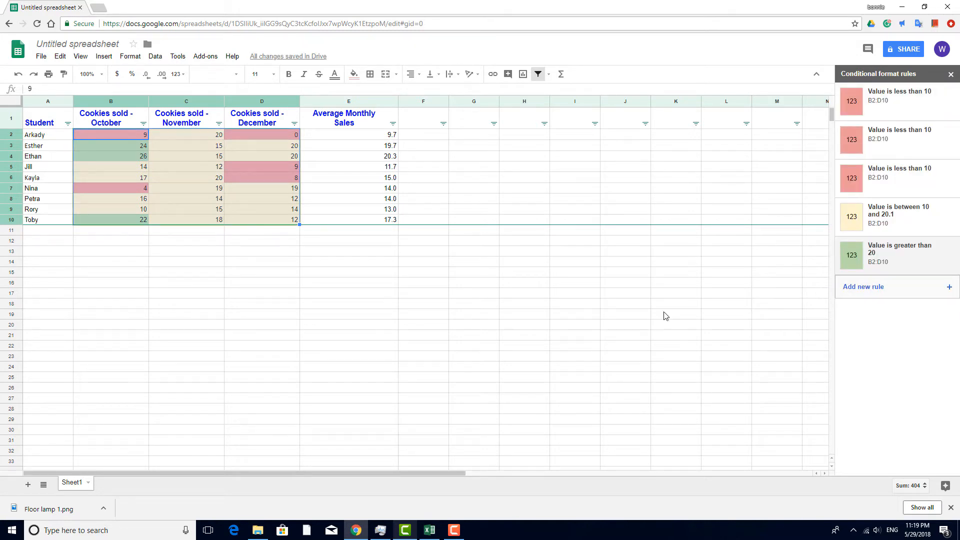
left_click(475, 271)
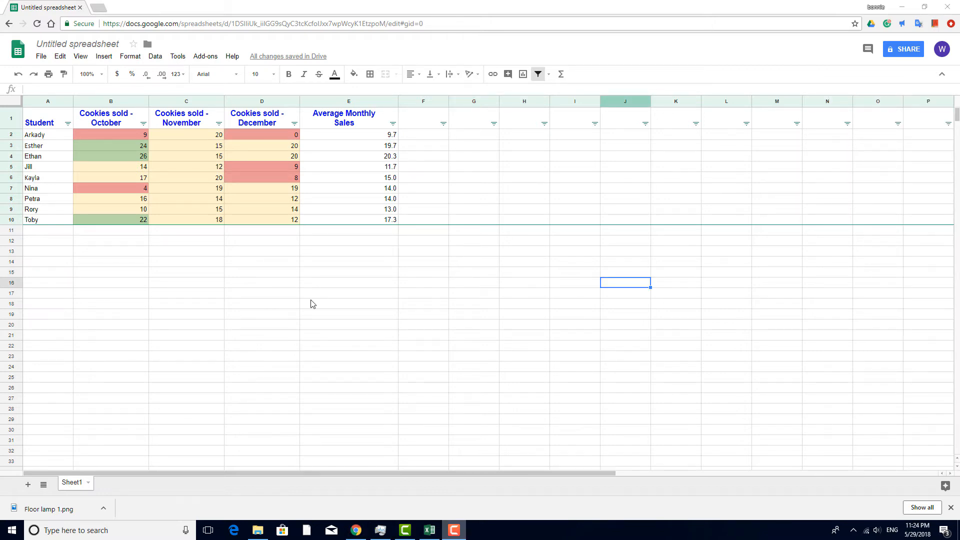
Step: Insert a chart based on the student names and monthly sales in A1:D10
left_click_drag(41, 119, 266, 221)
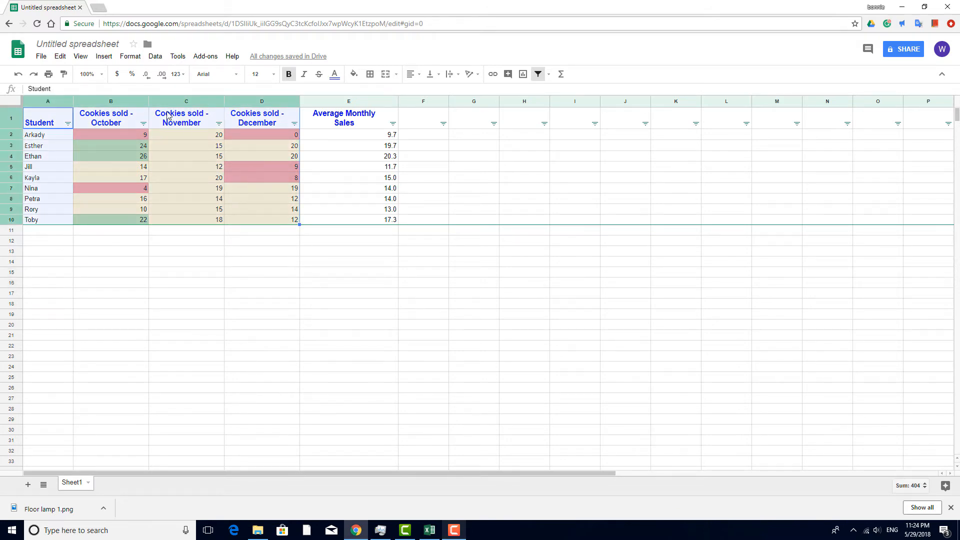
left_click(104, 56)
left_click(119, 173)
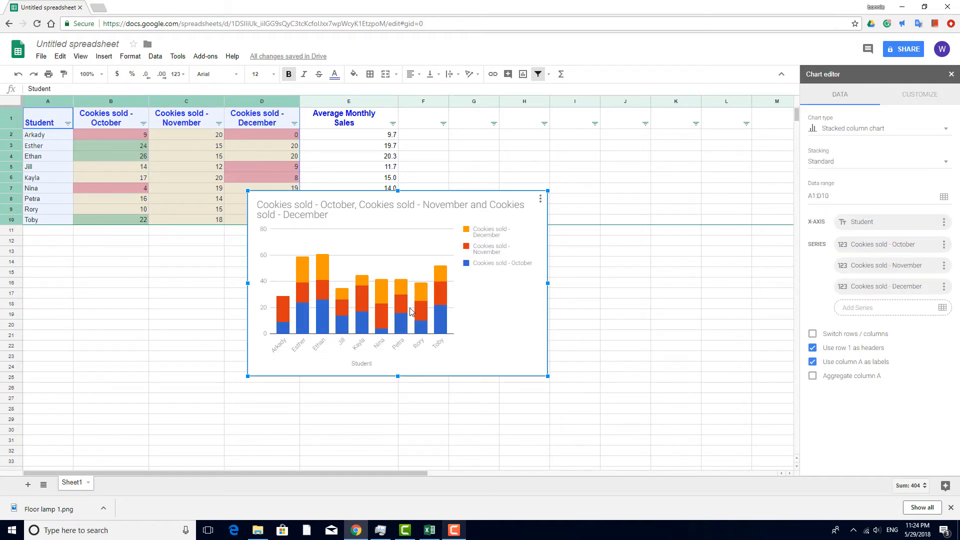
Step: Try the column chart type, change the chart to a stacked bar chart, and keep row 1 as headers
left_click(946, 129)
left_click(905, 182)
left_click(944, 130)
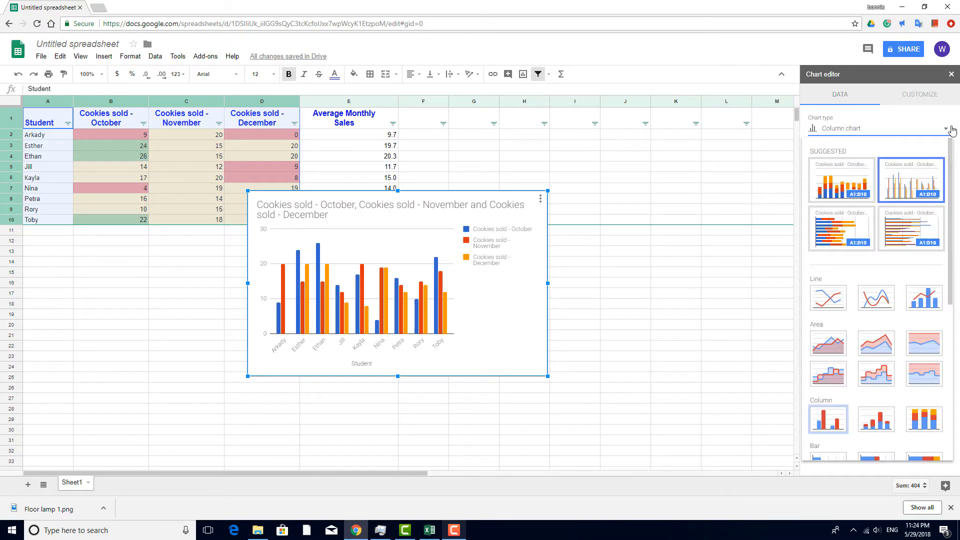
left_click(833, 237)
left_click(813, 348)
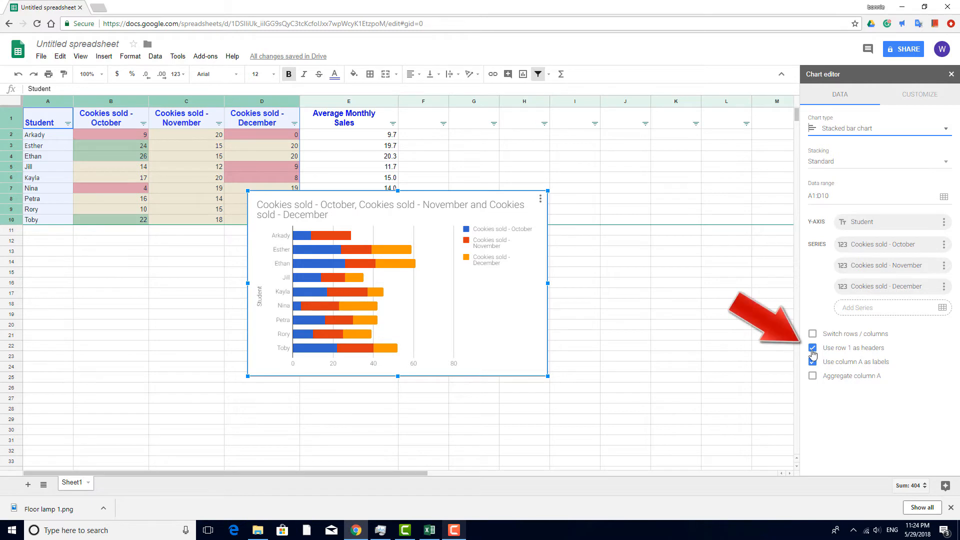
left_click(813, 348)
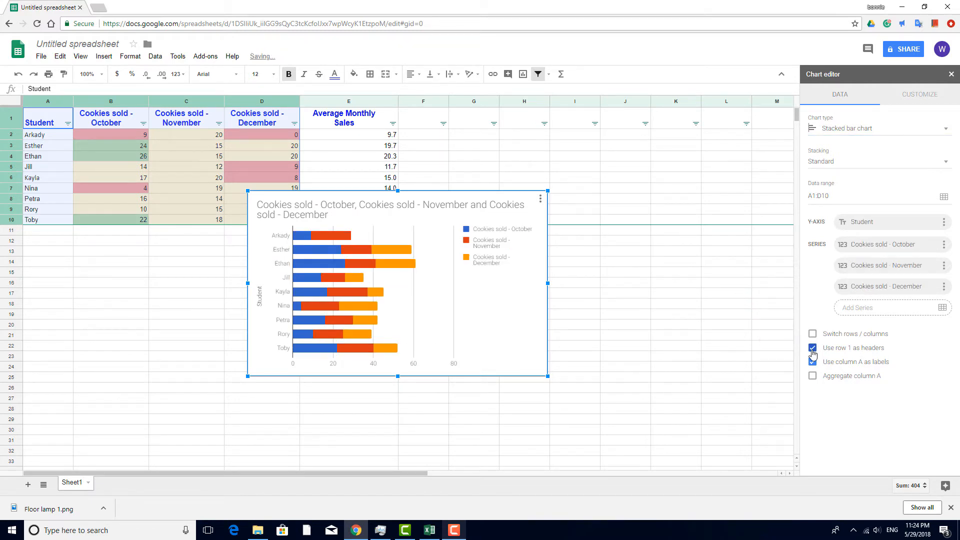
Step: Title the chart "Fall Cookie Sales" and recolor its December series bright green
double_click(376, 216)
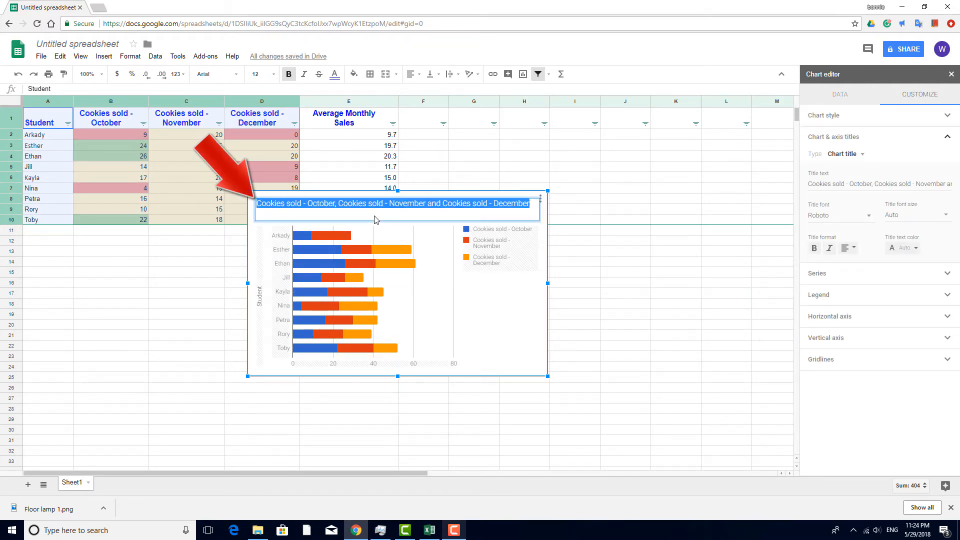
type("Fall Cookie Sales")
key("Return")
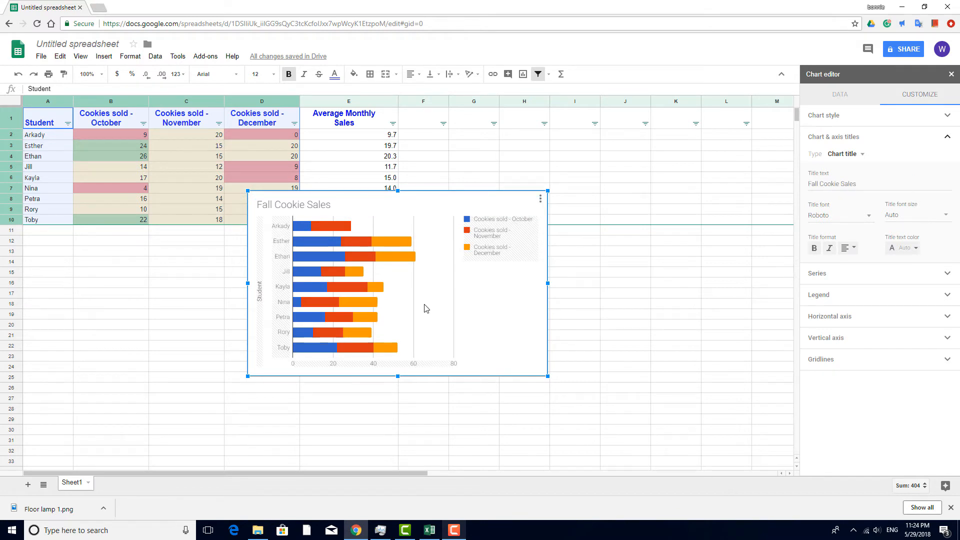
left_click(400, 258)
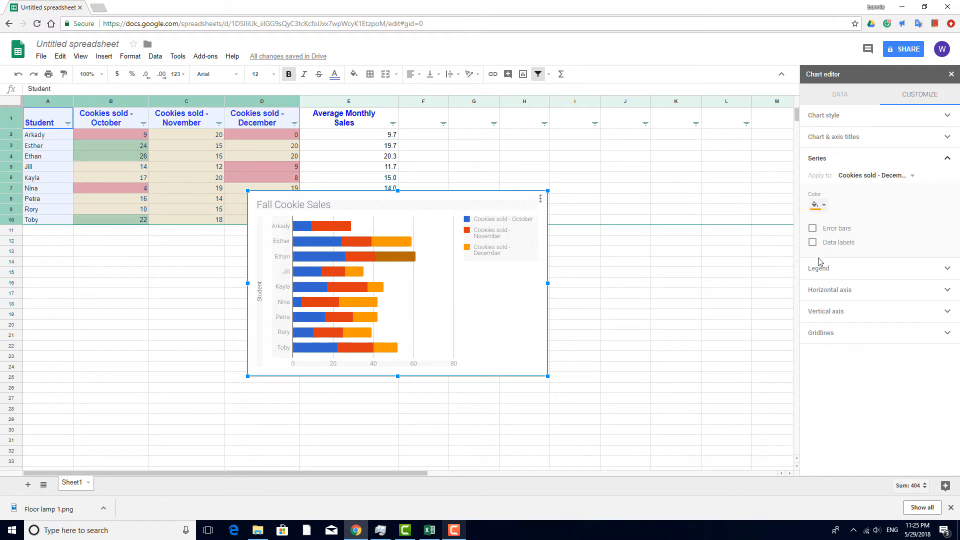
left_click(820, 205)
left_click(856, 249)
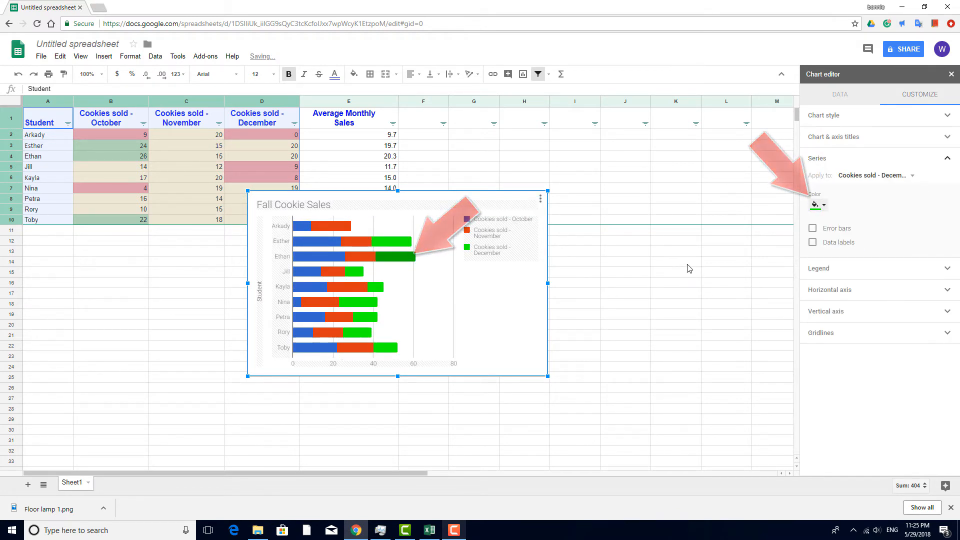
Step: View the chart's options, then move the chart below the data table, under the student and October columns
left_click(541, 199)
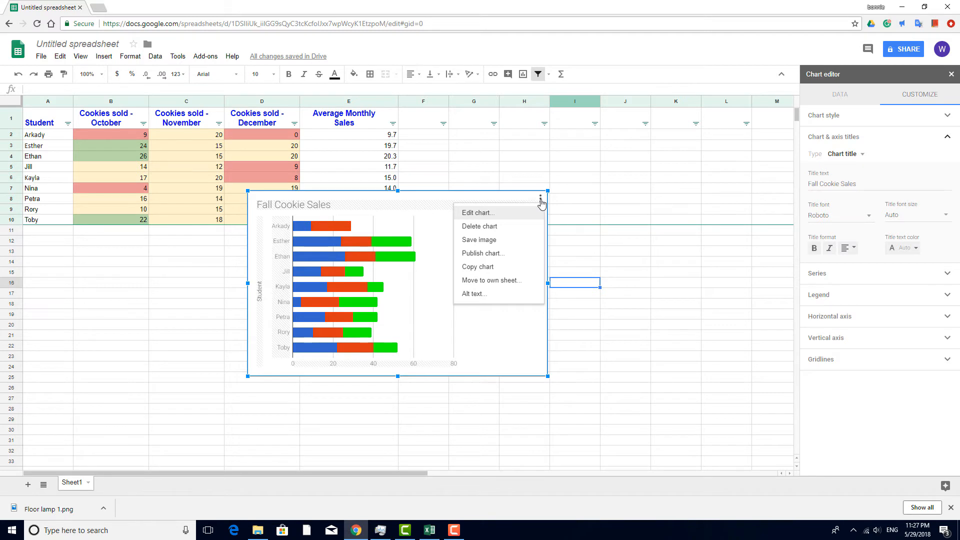
left_click(571, 200)
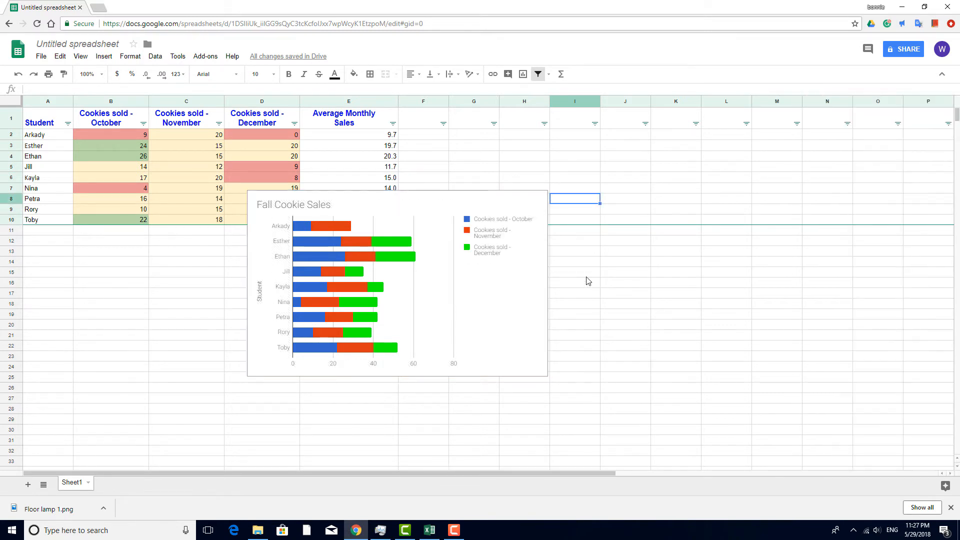
left_click(463, 255)
left_click_drag(437, 251, 256, 309)
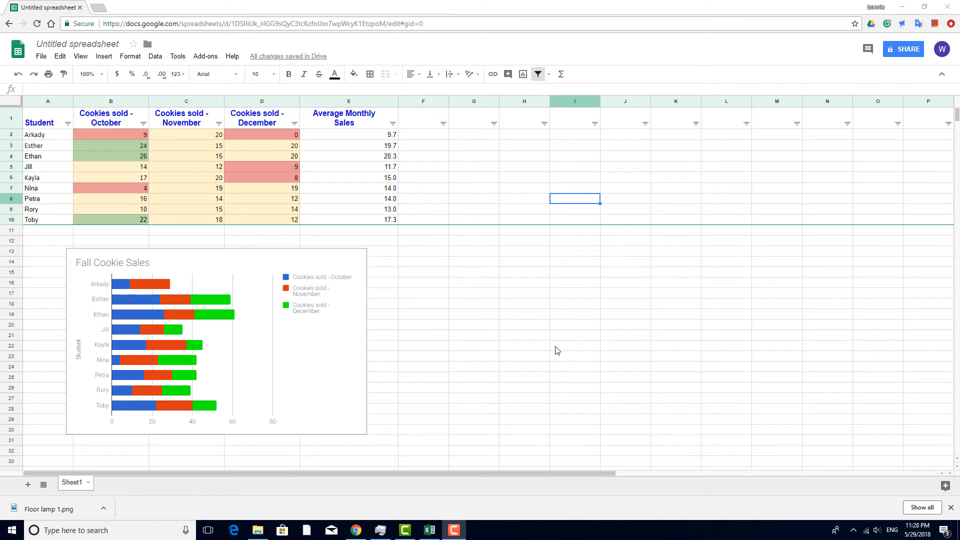
Step: Insert a row above the header row and enter the title "Fall Cookie Sales" in A1
left_click(10, 119)
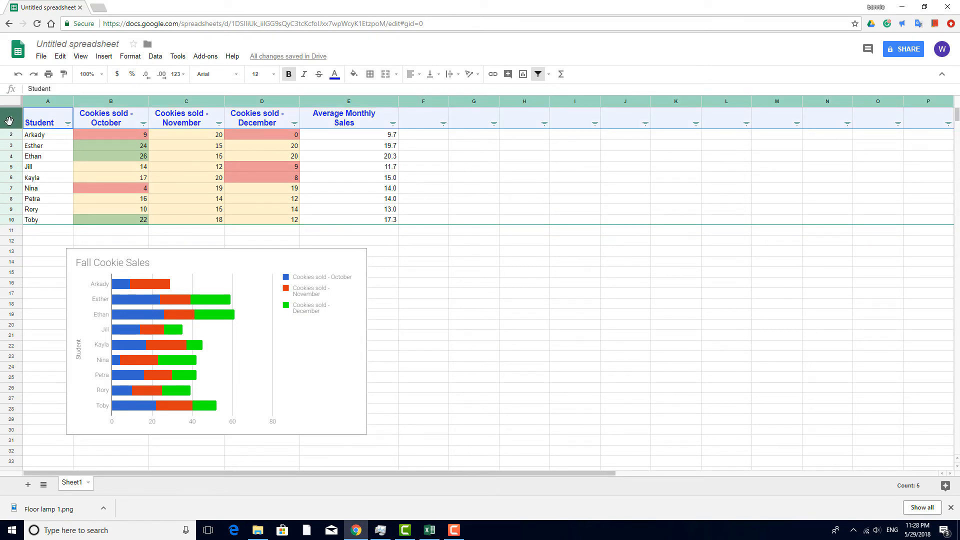
right_click(9, 120)
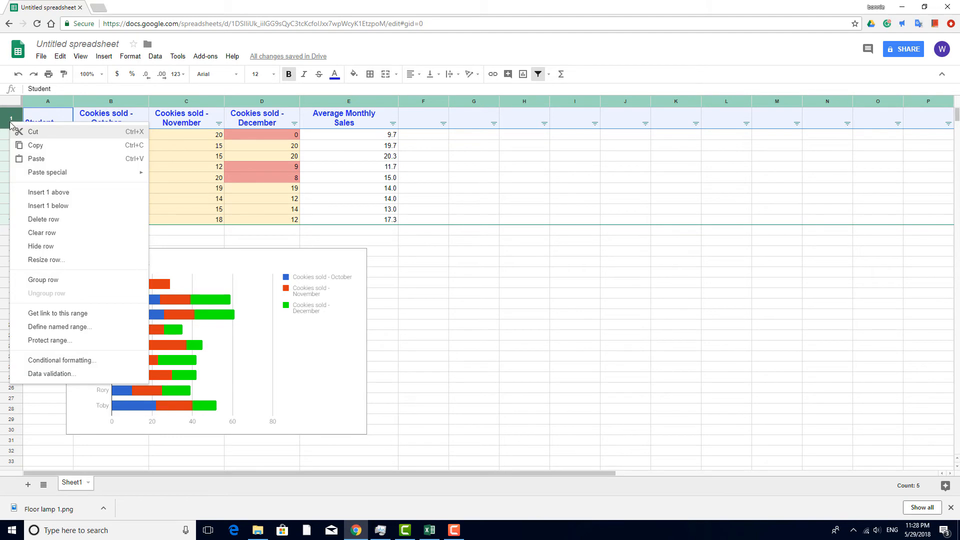
left_click(100, 192)
left_click(67, 114)
type("F")
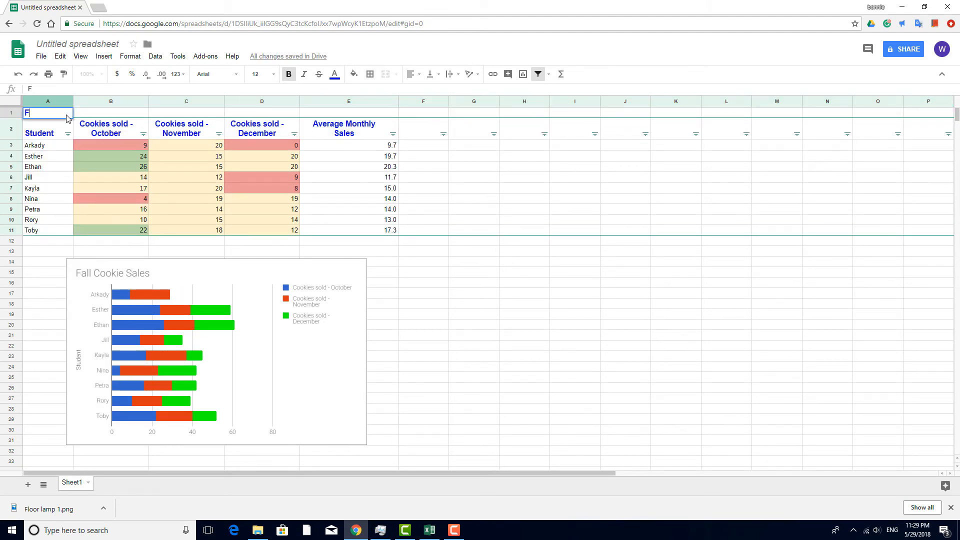
type("all Cookieiie S")
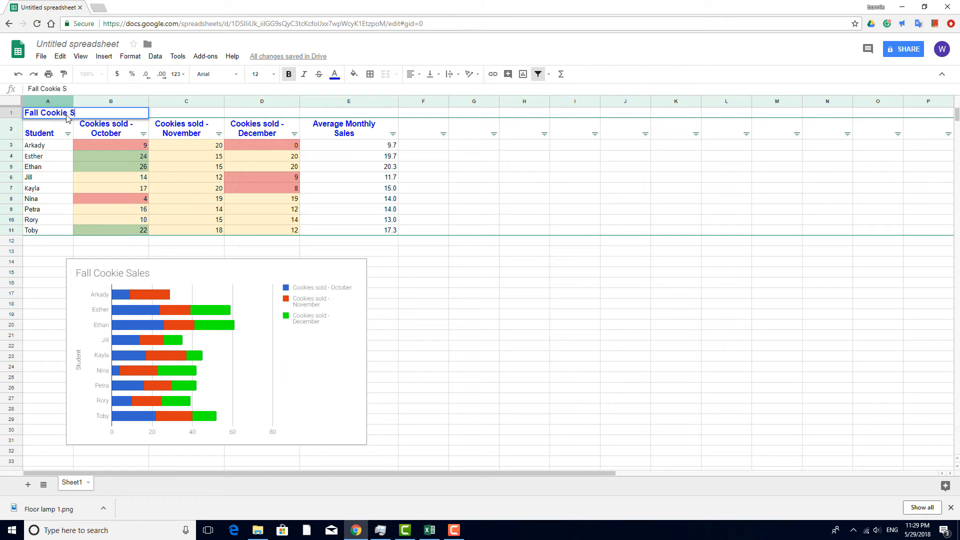
type("ales")
key("Return")
left_click(453, 252)
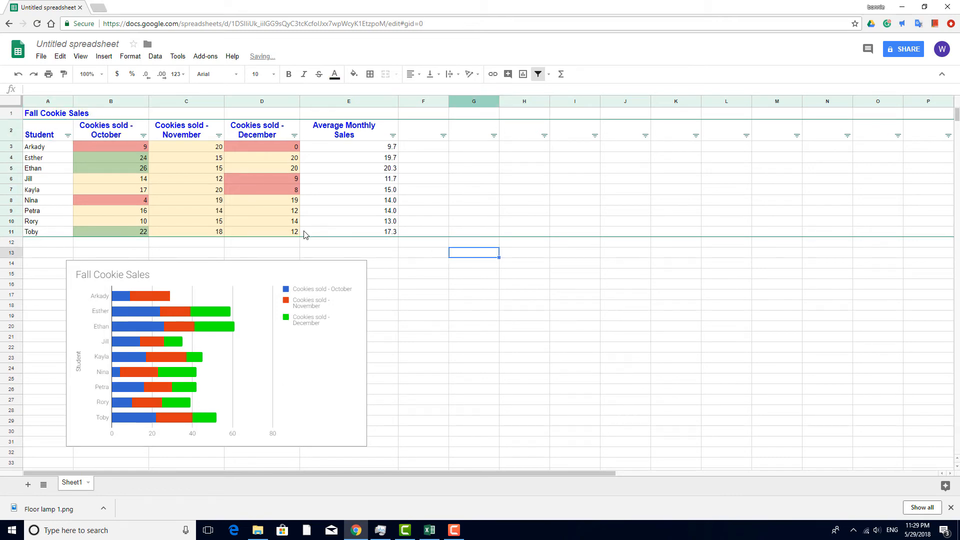
Step: Merge A1:E1 and center the title horizontally across the table
left_click_drag(46, 116, 369, 119)
left_click(386, 74)
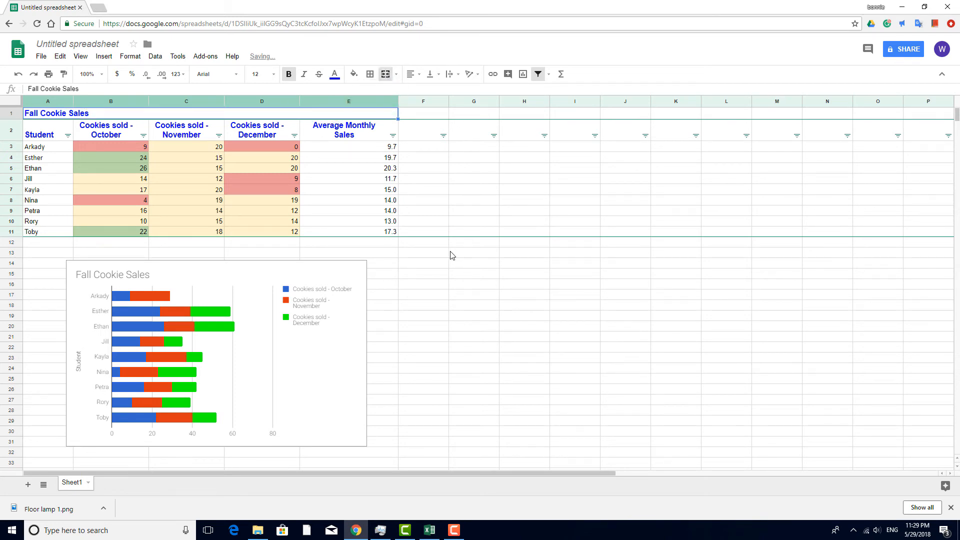
left_click(414, 75)
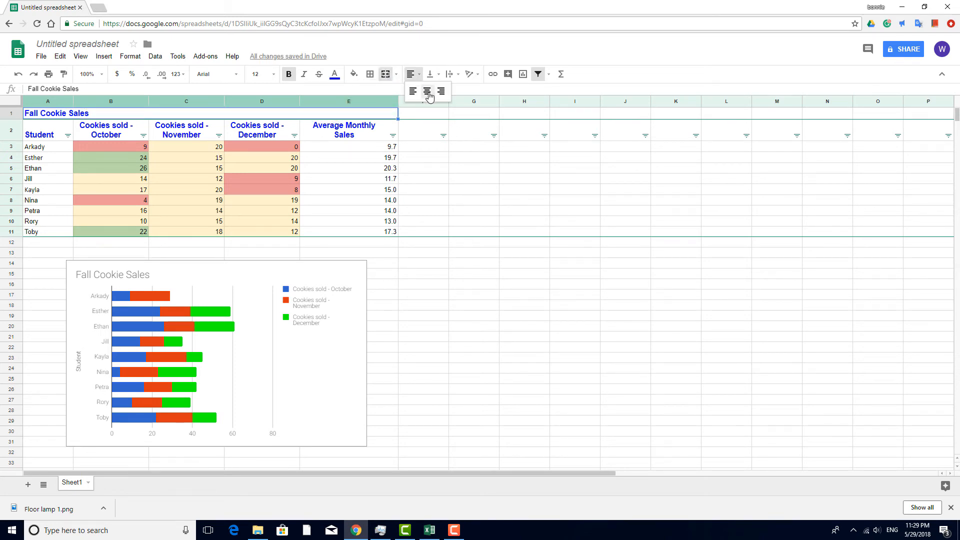
left_click(429, 94)
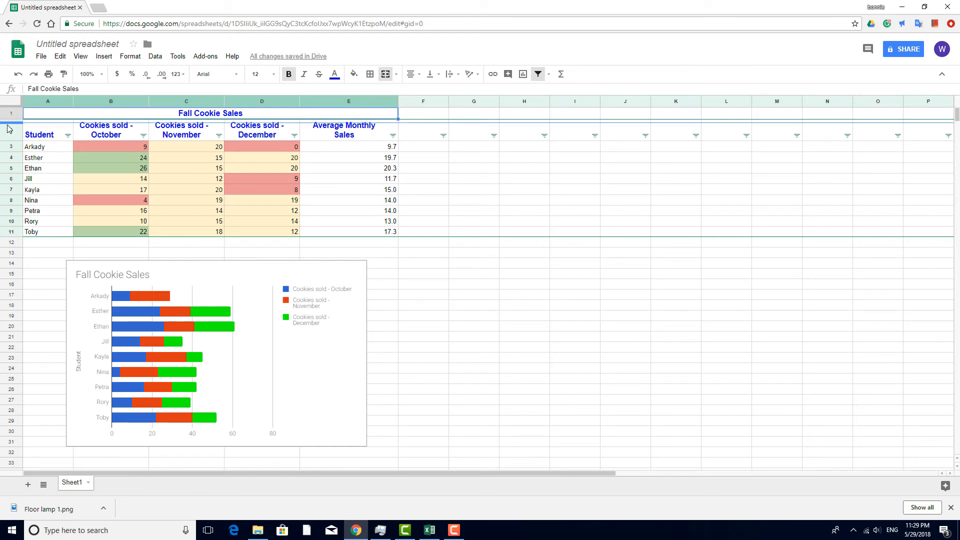
Step: Increase the height of row 1 and align the title vertically to the middle
left_click_drag(8, 129, 9, 139)
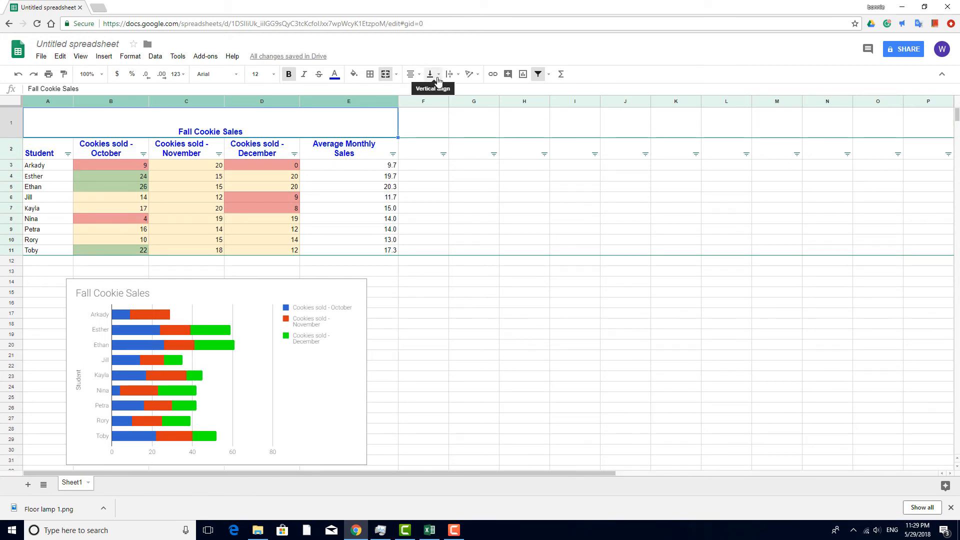
left_click(439, 75)
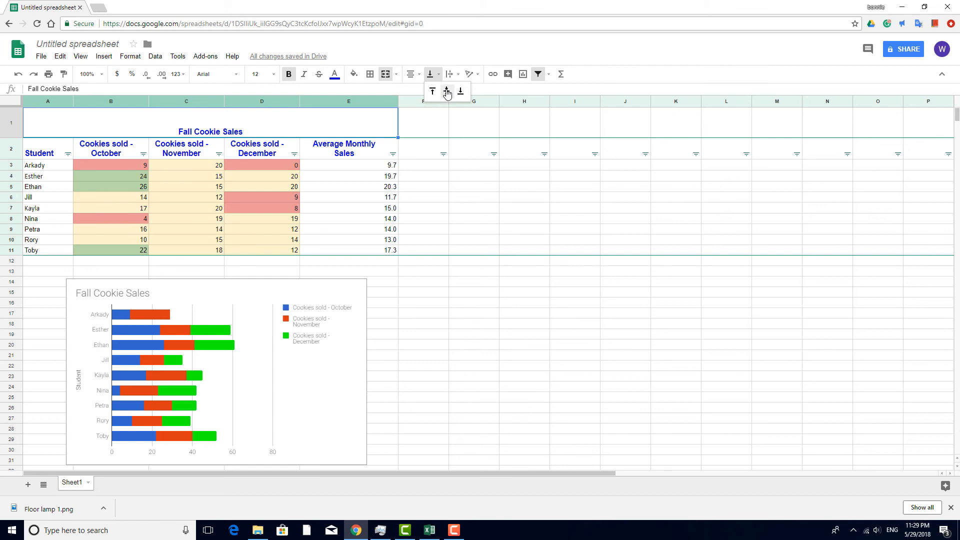
left_click(446, 91)
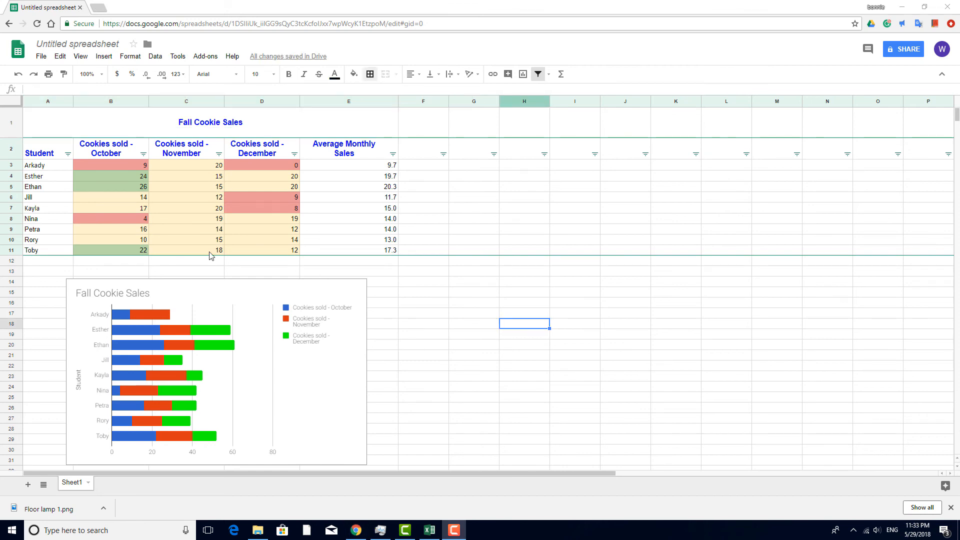
Step: Add a thick black outer border around the whole table, A1:E11
left_click_drag(49, 121, 373, 258)
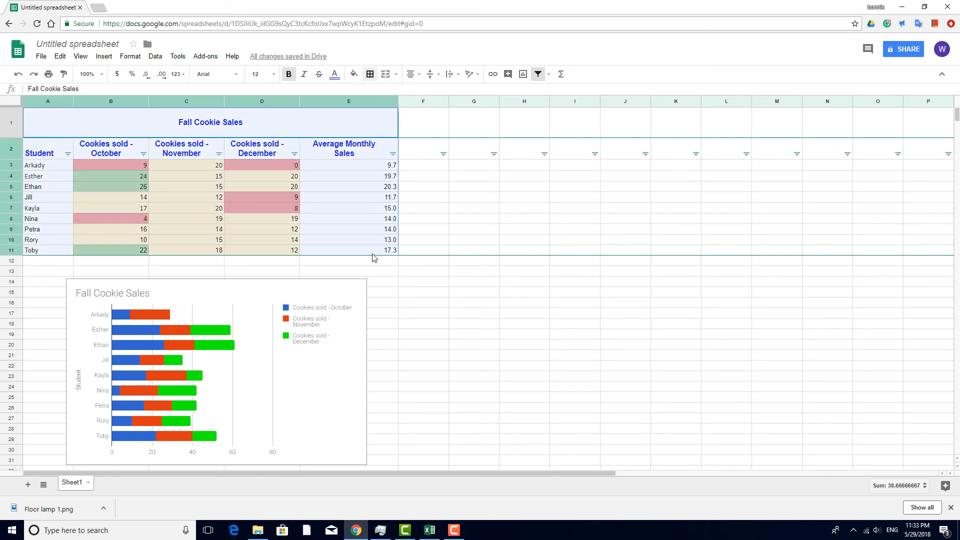
left_click(368, 76)
left_click(438, 95)
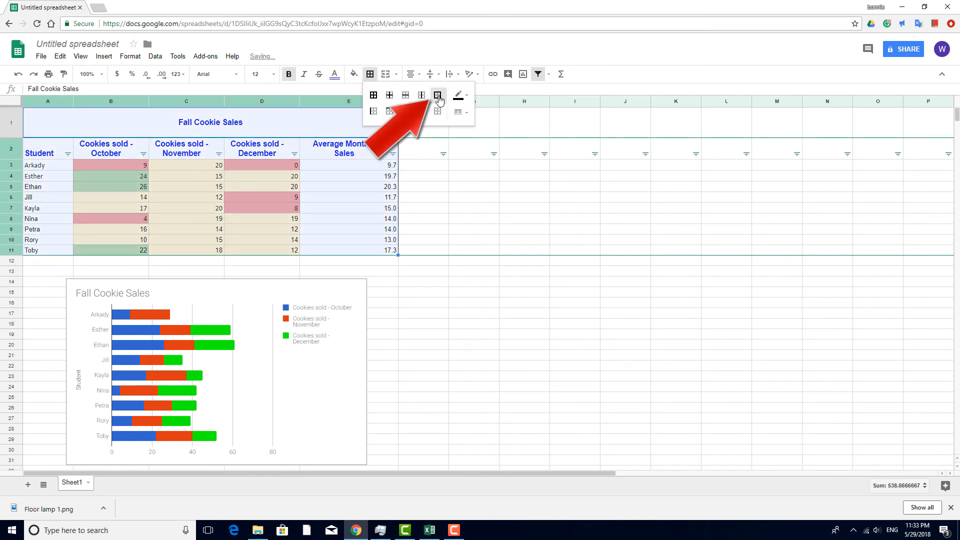
left_click(460, 111)
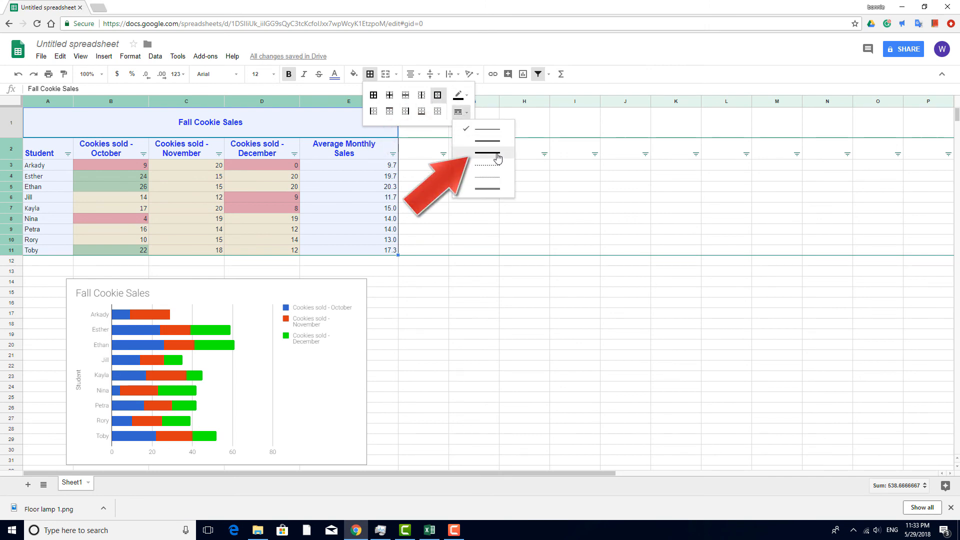
left_click(498, 155)
Step: Add a thick black outer border around the title and column headers in A1:E2
left_click(217, 139)
left_click_drag(218, 139, 348, 155)
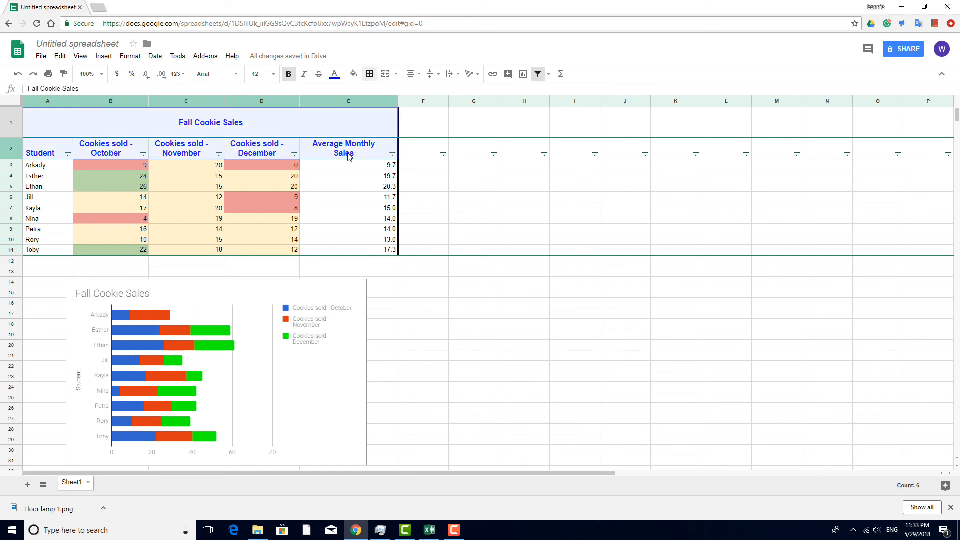
left_click(370, 74)
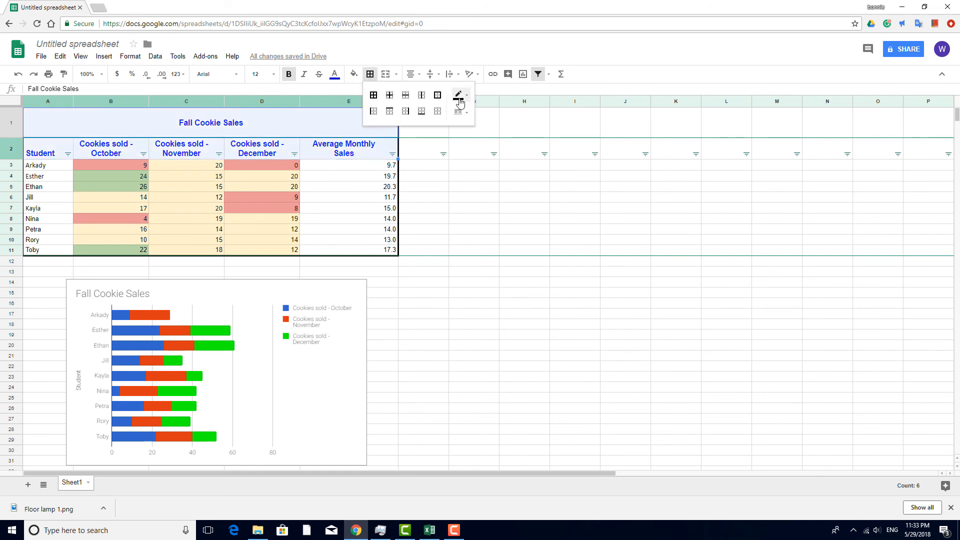
left_click(438, 97)
left_click(466, 111)
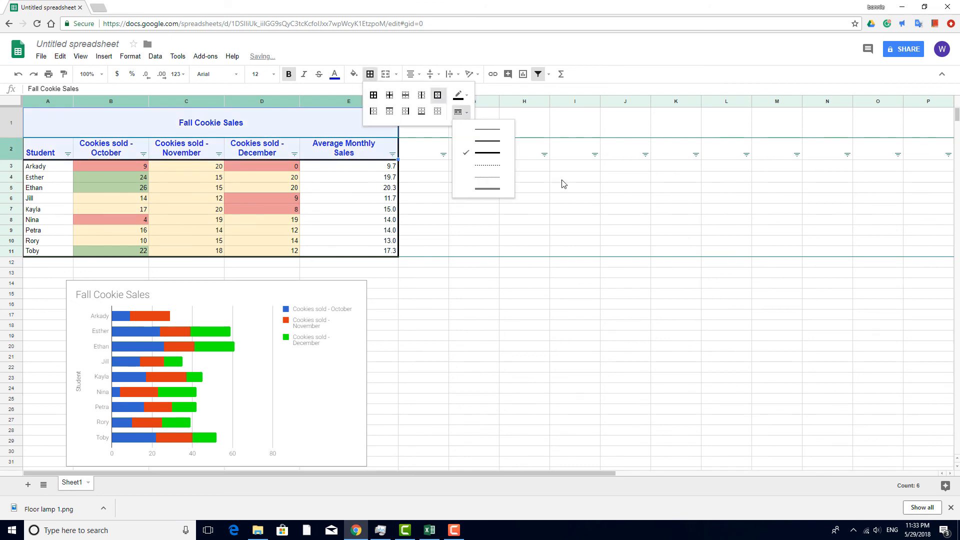
left_click(570, 210)
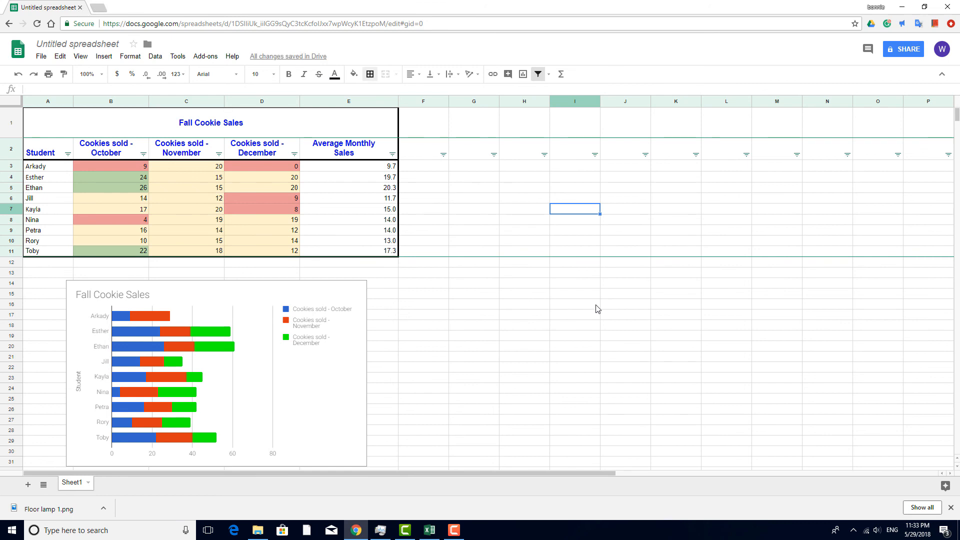